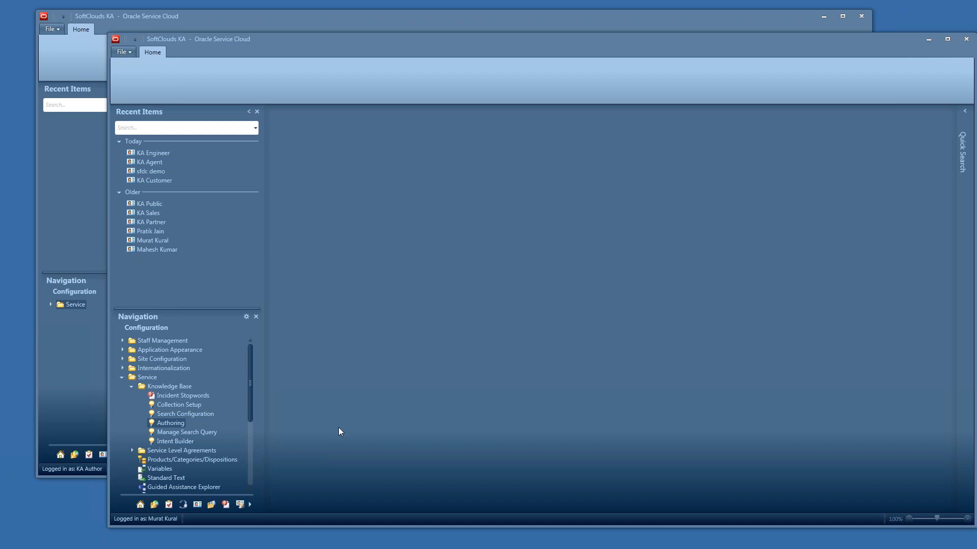
- Open Authoring in the administrator session and list the FAQ documents
click(181, 423)
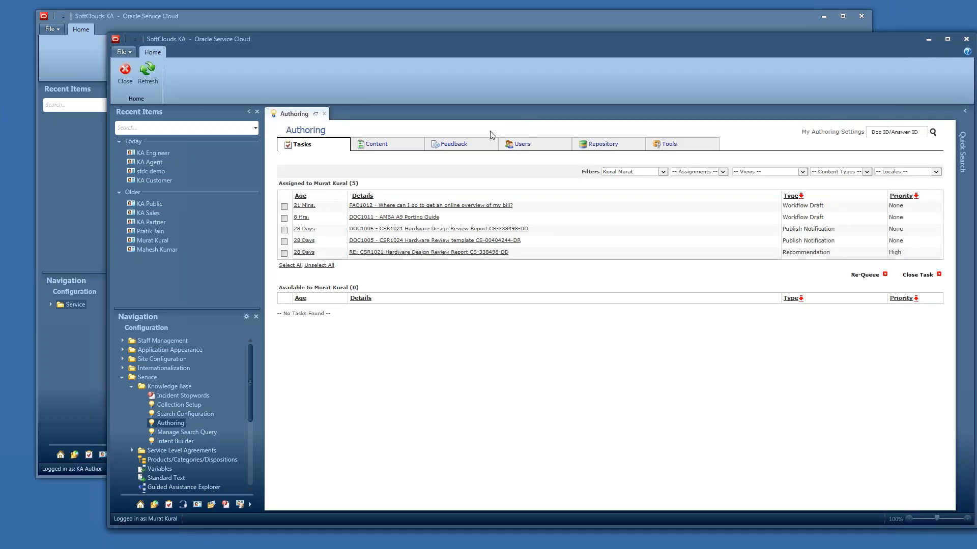
click(400, 147)
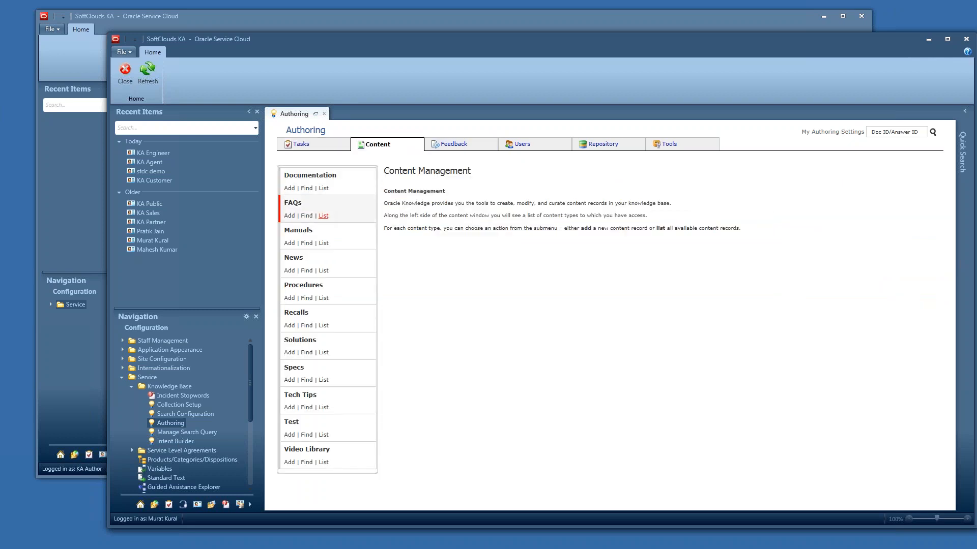
click(323, 216)
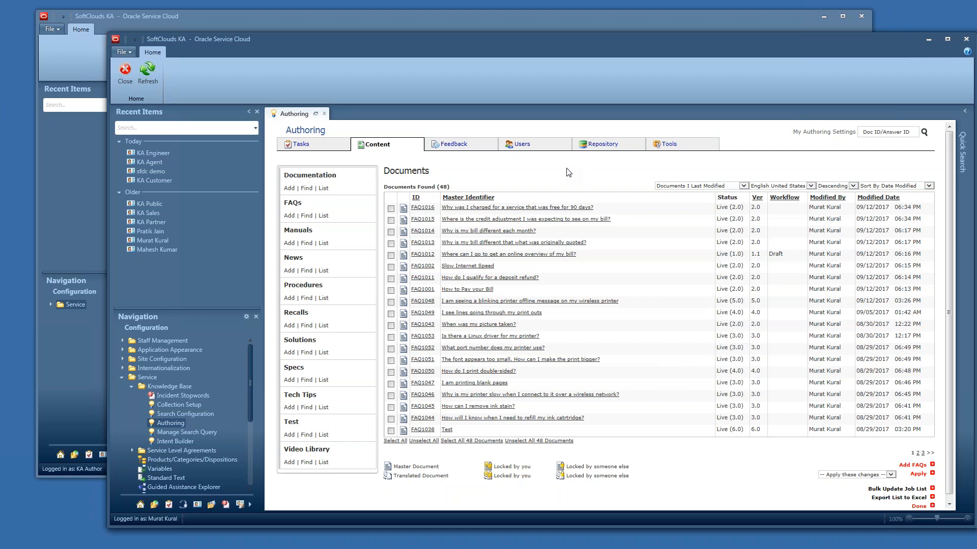
- Open the console user properties of the KA Author user from the Users console user list
click(489, 32)
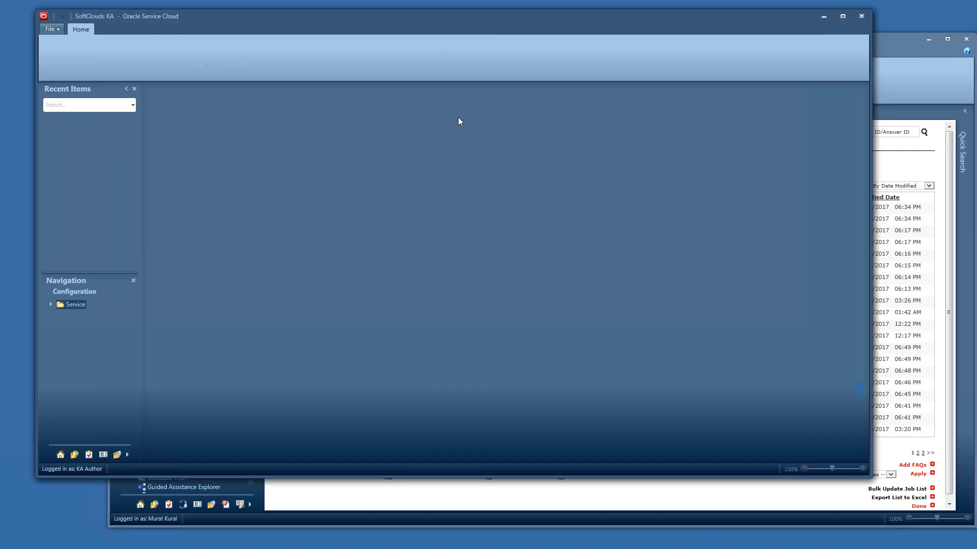
click(885, 57)
click(519, 144)
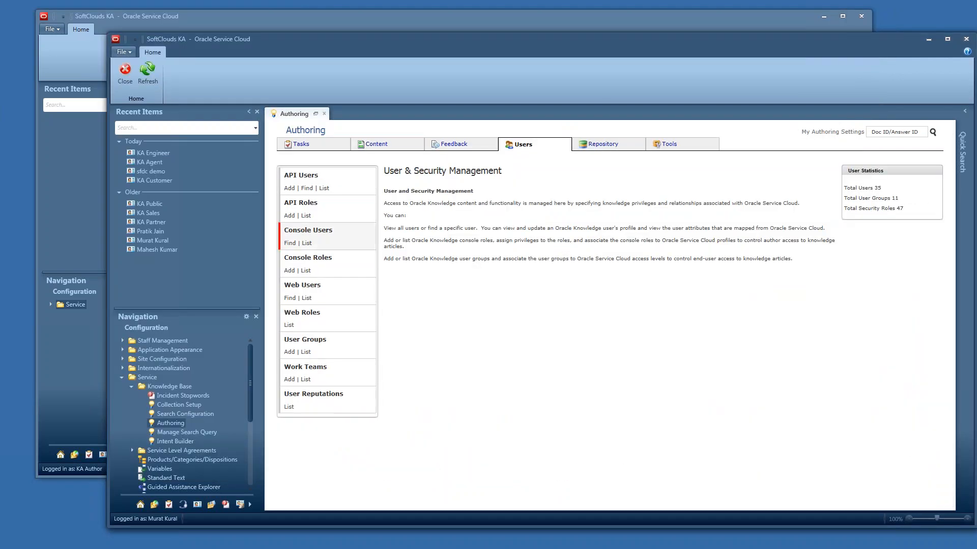
click(306, 243)
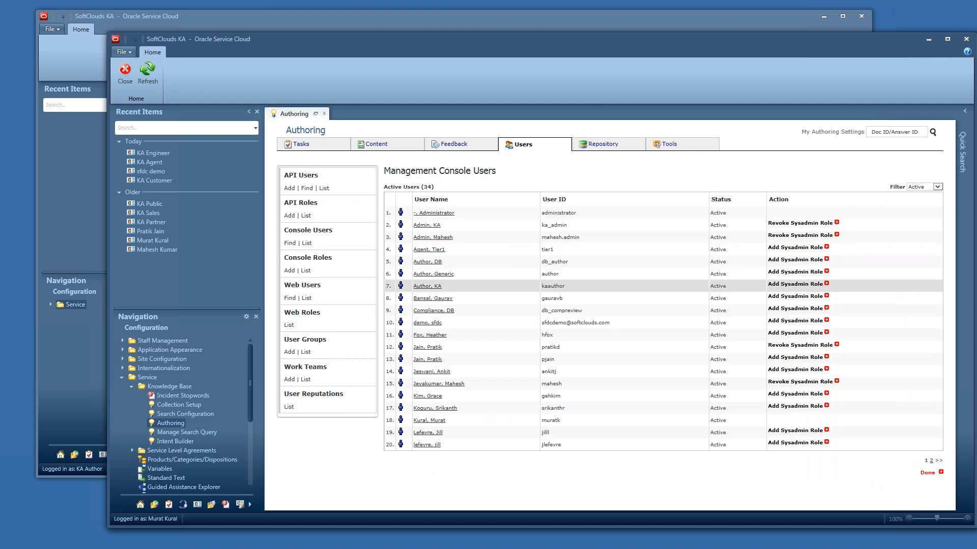
click(435, 286)
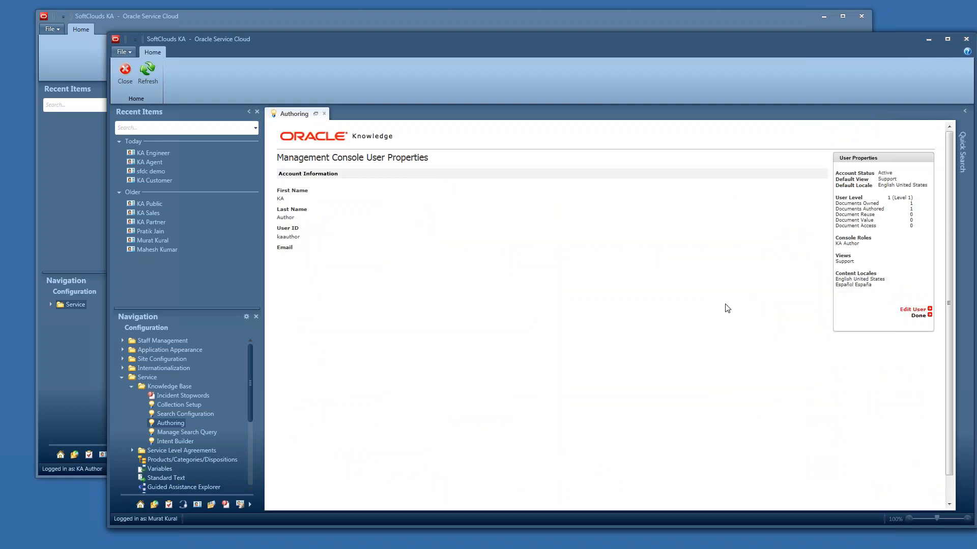
double_click(848, 262)
- In the KA Author session, open Authoring content and filter the documents to All Documents
click(682, 14)
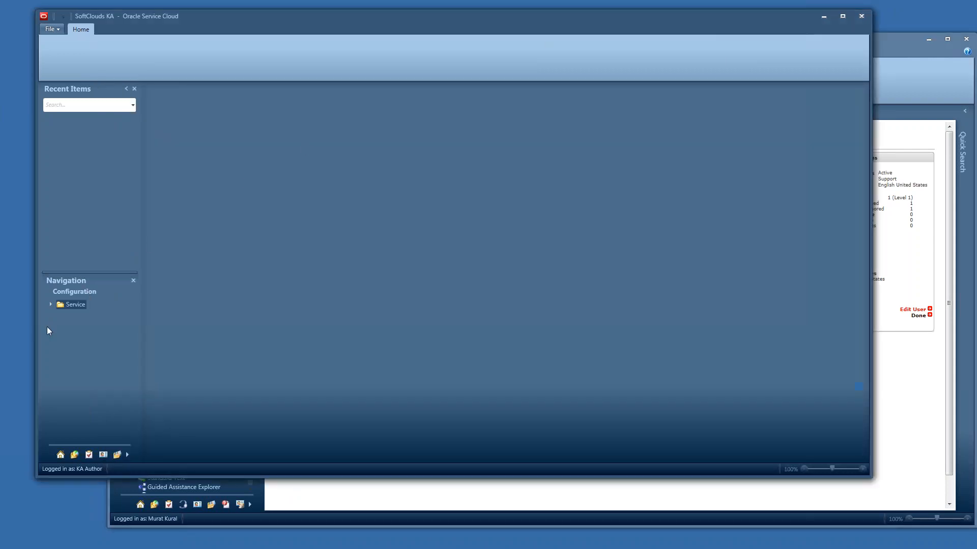
click(50, 304)
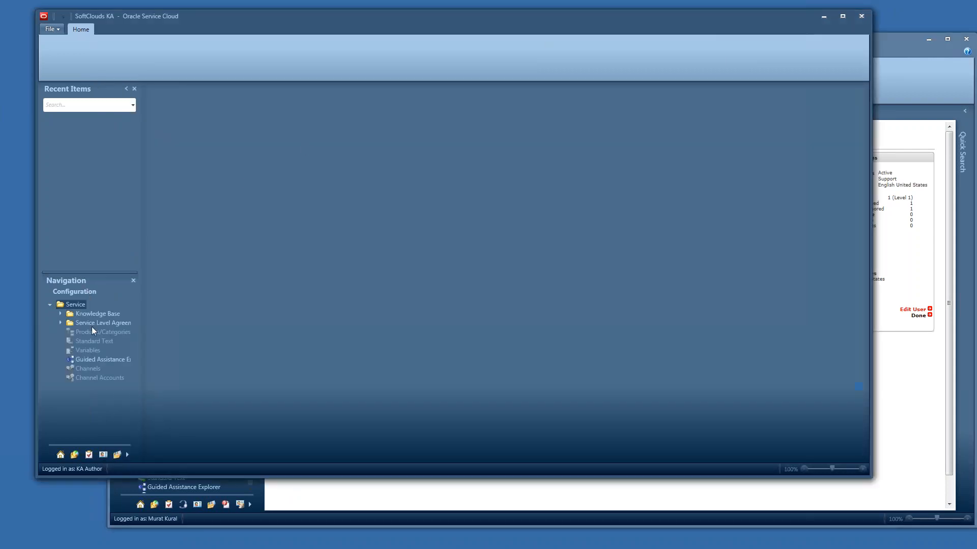
click(61, 314)
click(89, 350)
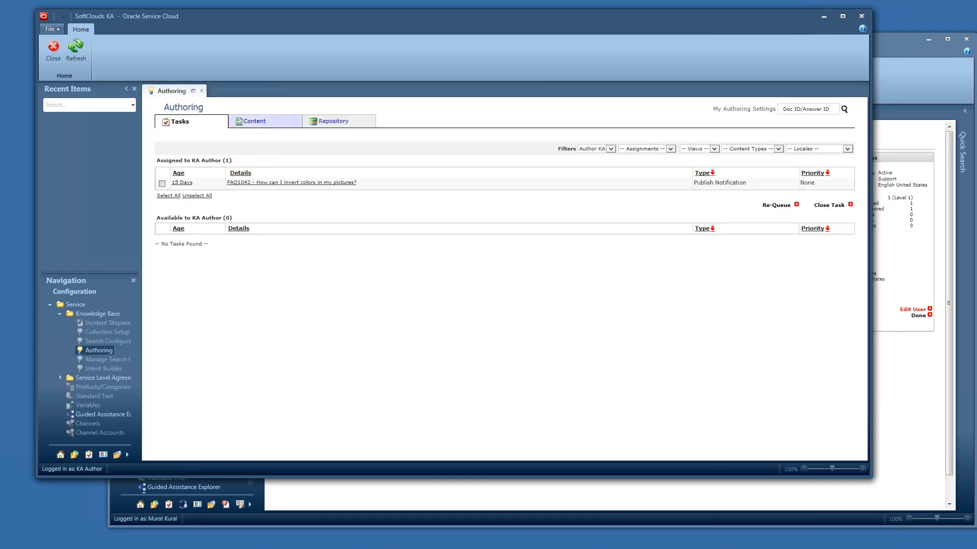
click(265, 125)
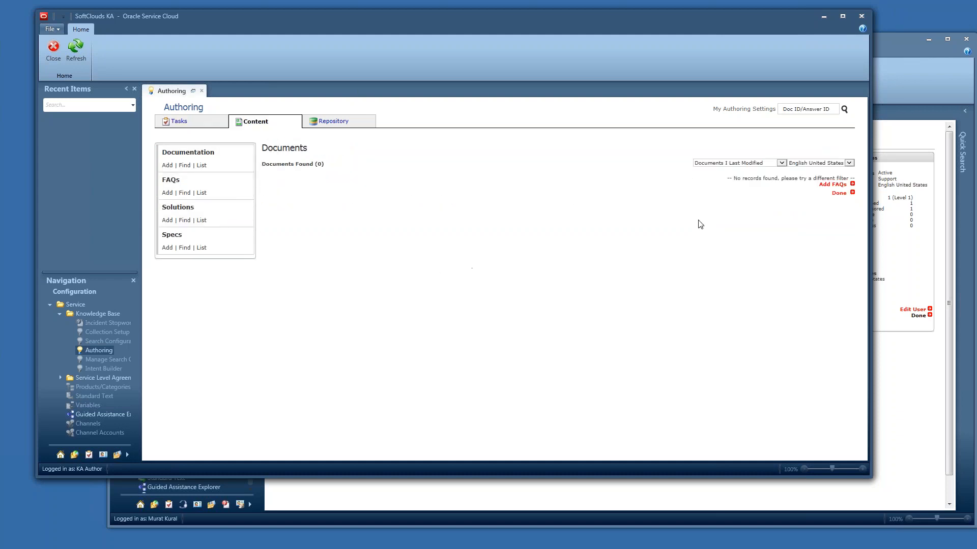
click(781, 163)
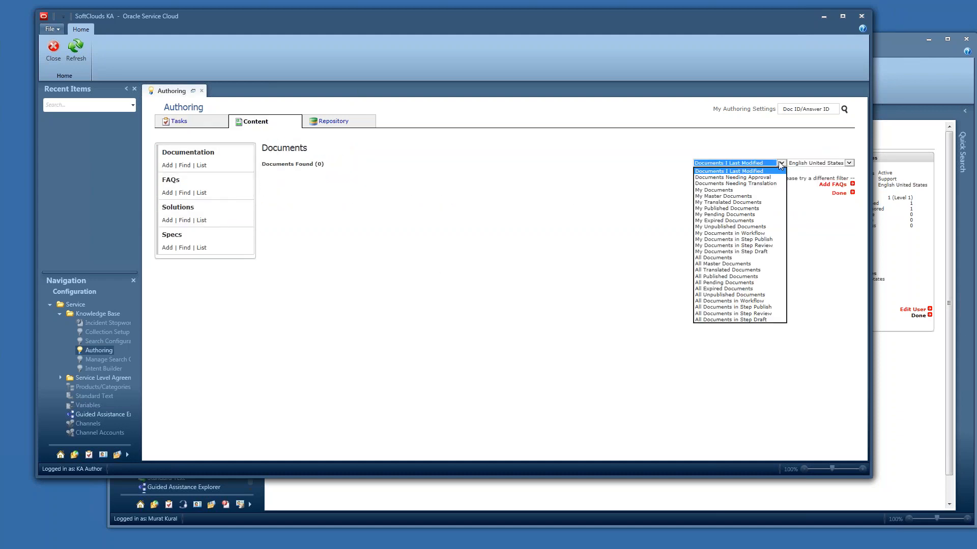
click(733, 258)
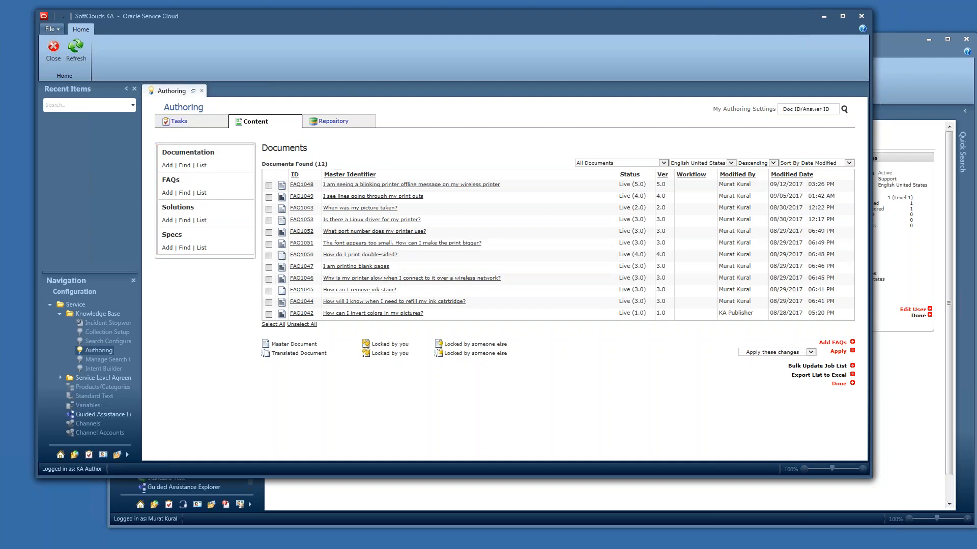
- Edit the KA Author user's views, unchecking Support and checking Finance, then save the user properties
click(910, 410)
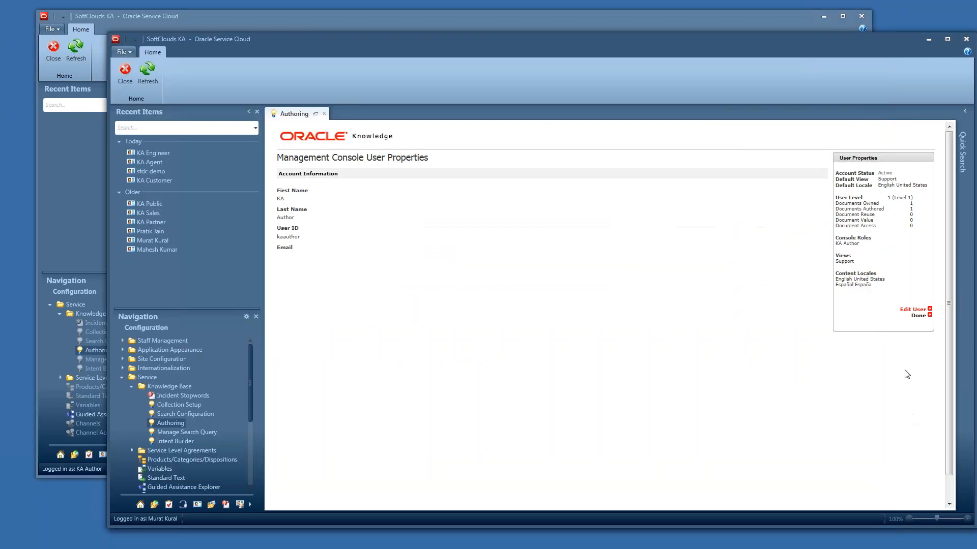
click(906, 309)
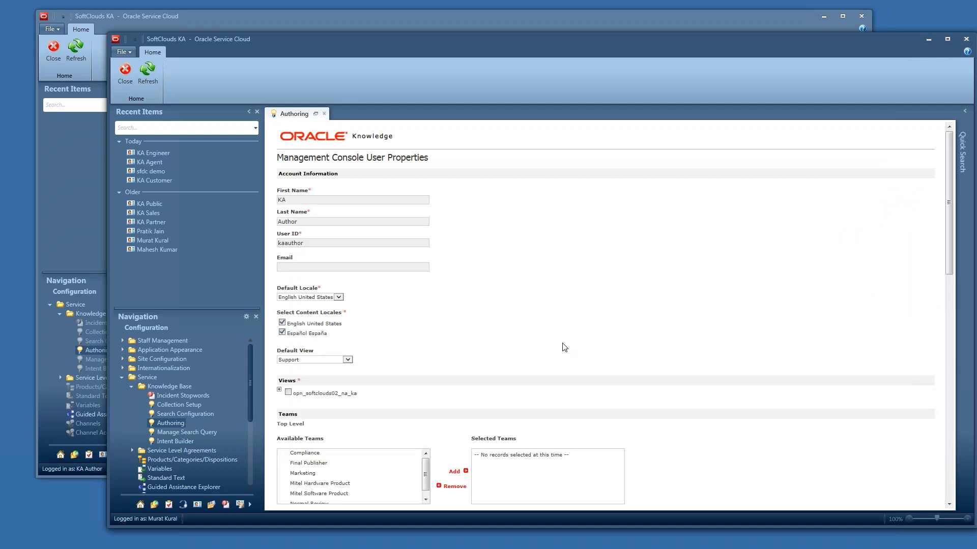
click(279, 390)
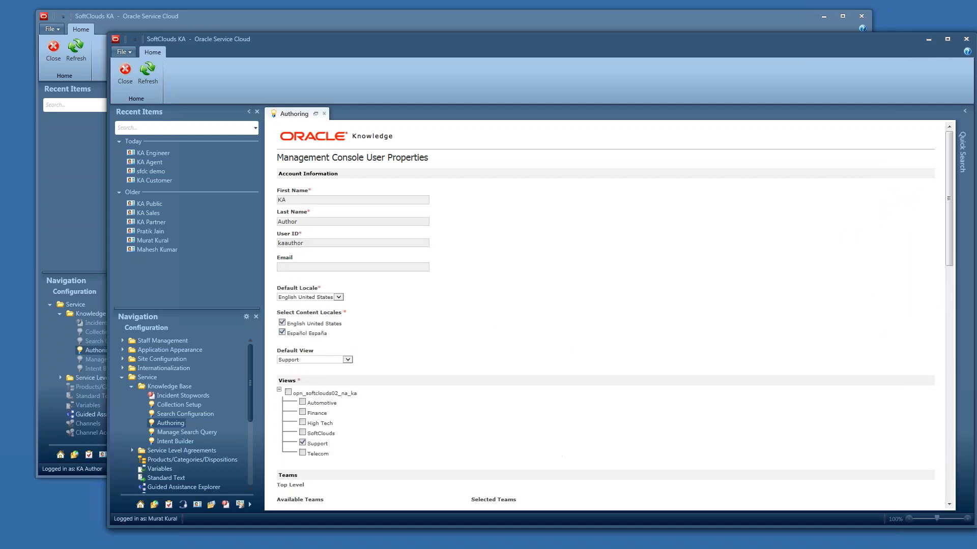
click(303, 443)
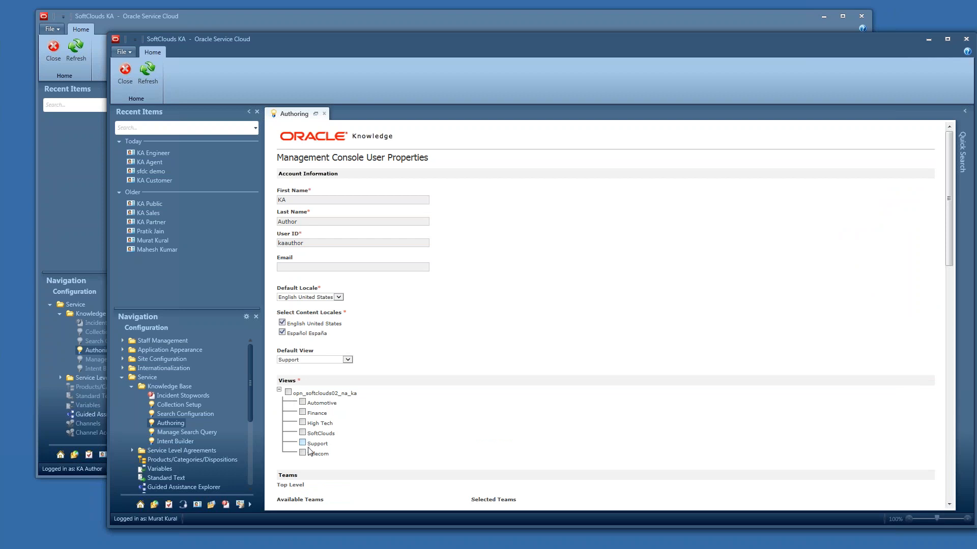
click(303, 413)
scroll(664, 381, down, 15)
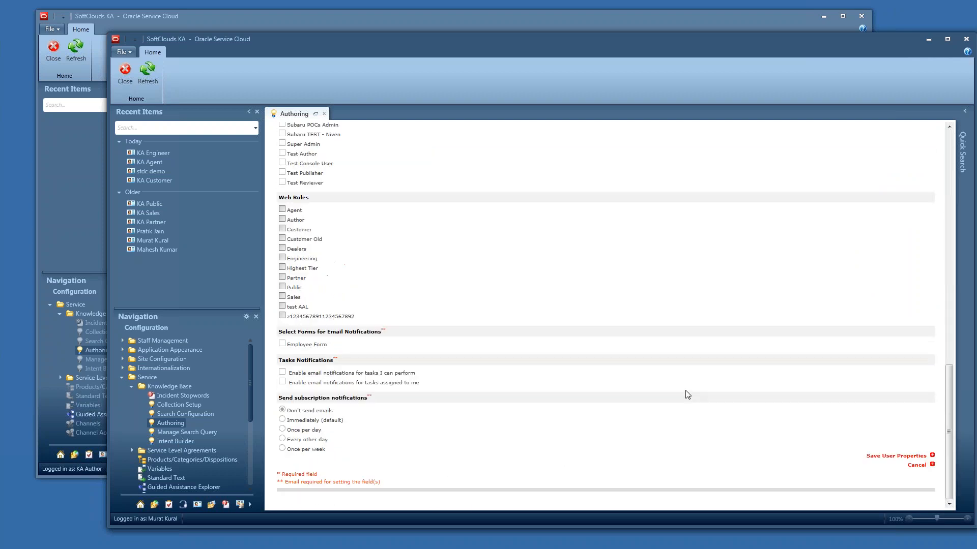
click(894, 456)
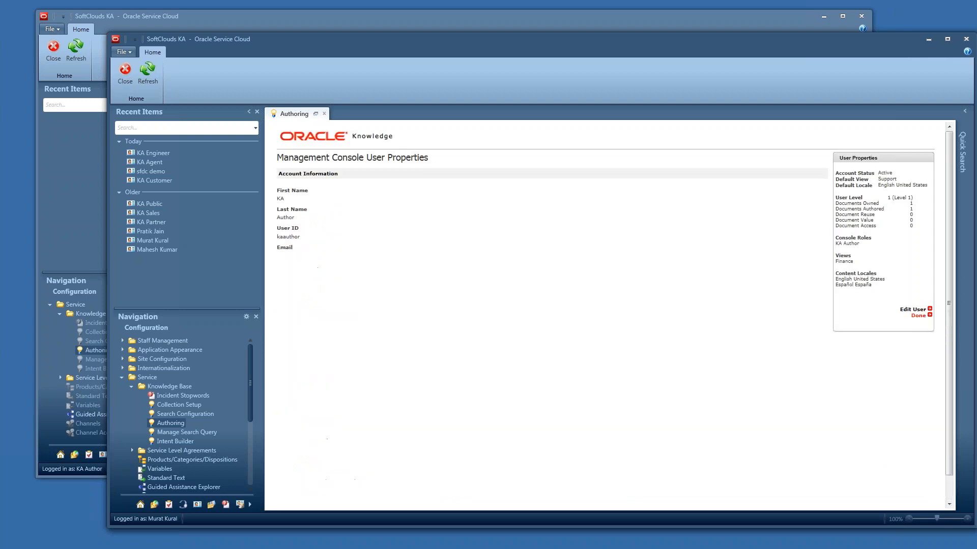
- Refresh the KA Author session's document list, resending the page data
click(918, 316)
click(707, 27)
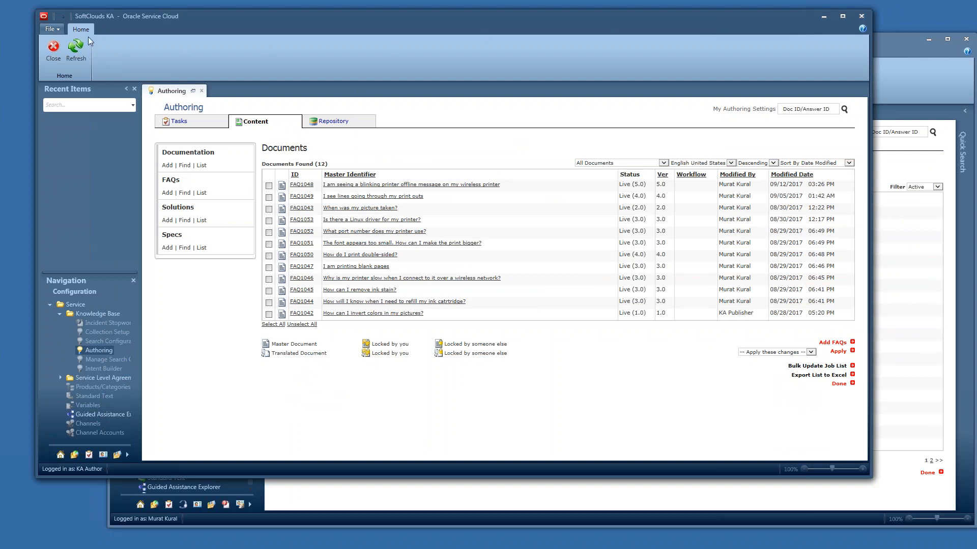
click(76, 49)
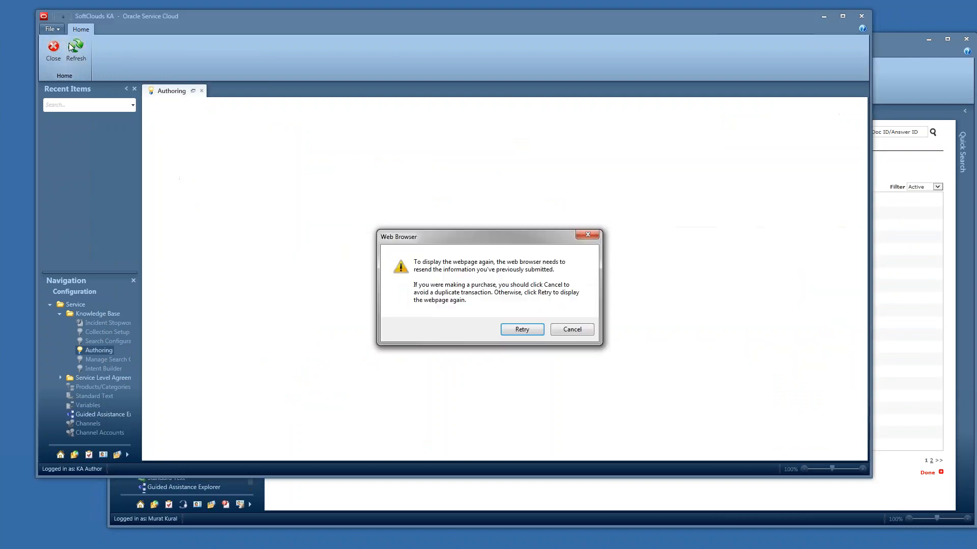
click(524, 331)
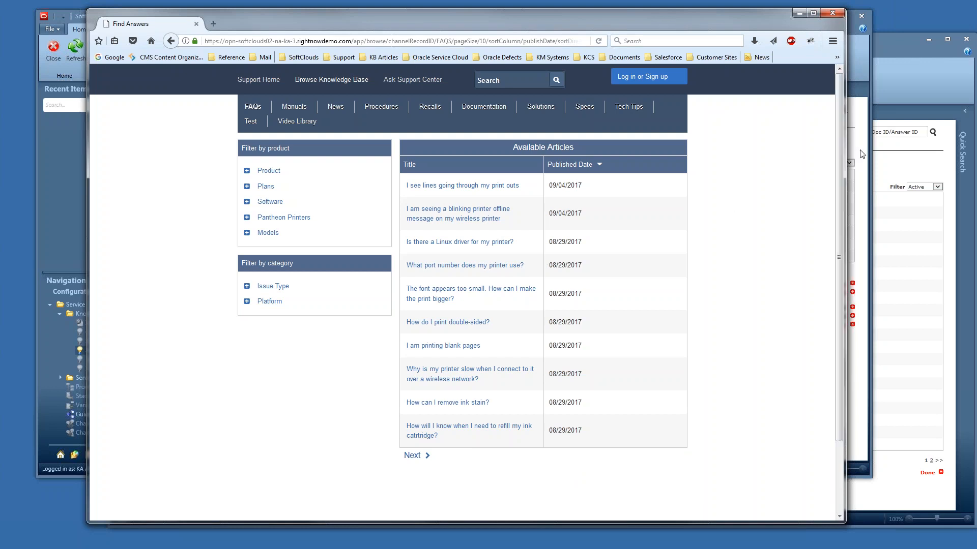
- Reset the SoftClouds Demo interface's view to Finance and save it
click(917, 270)
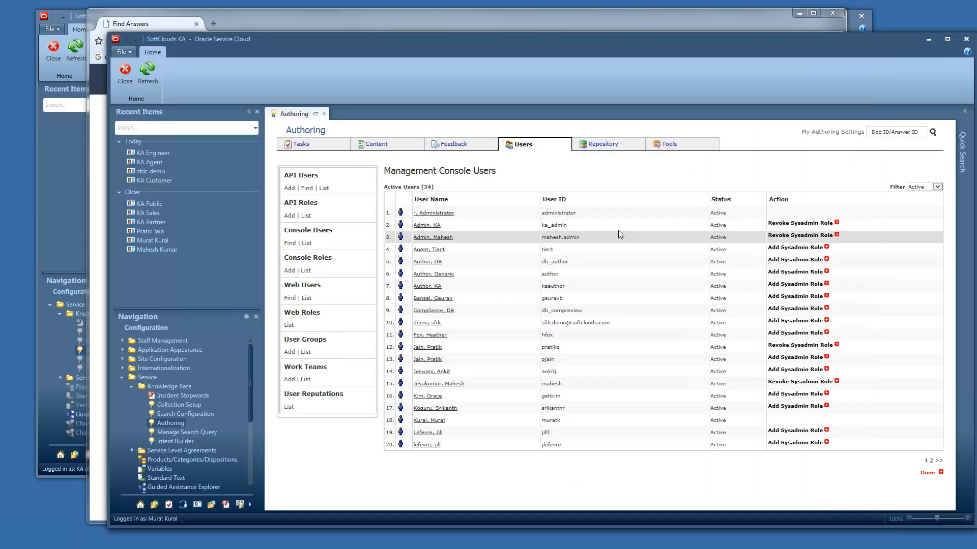
click(603, 144)
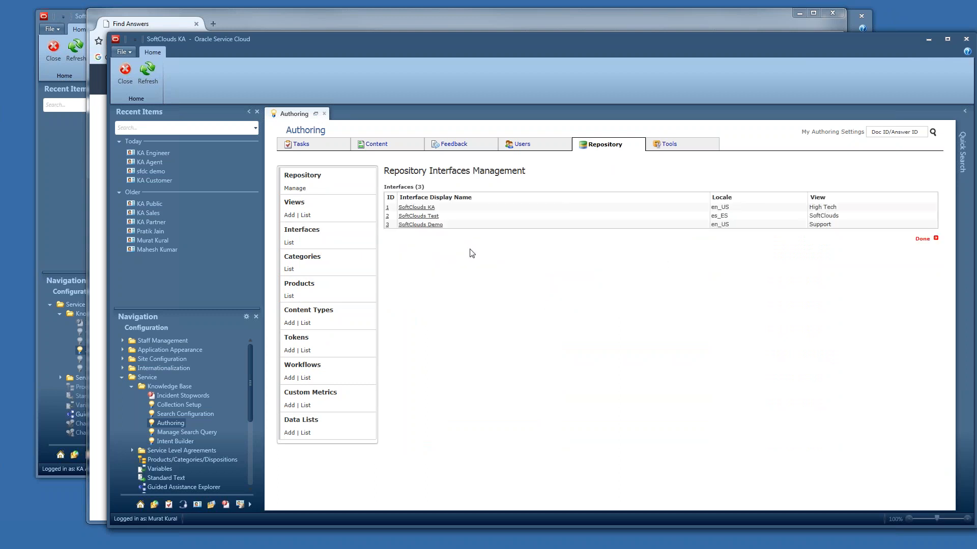
click(412, 225)
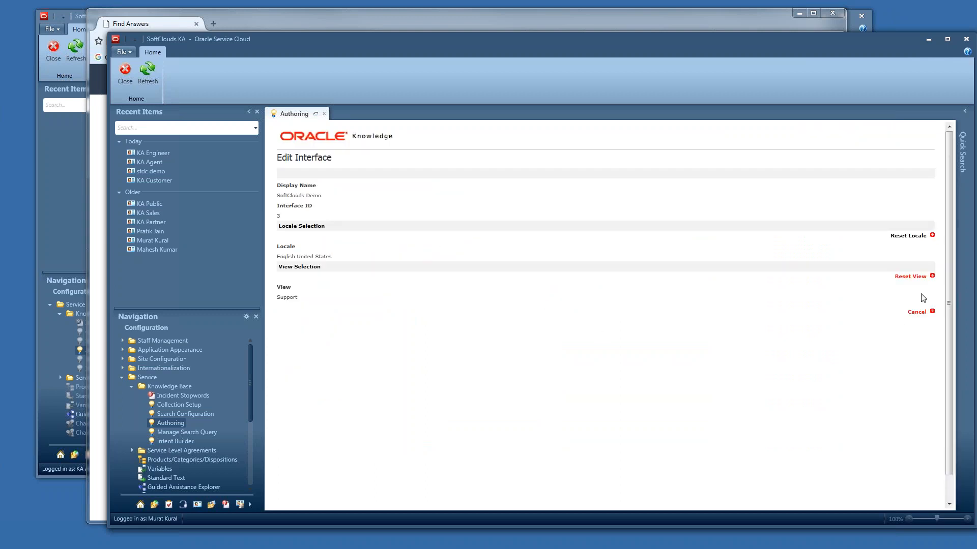
click(910, 277)
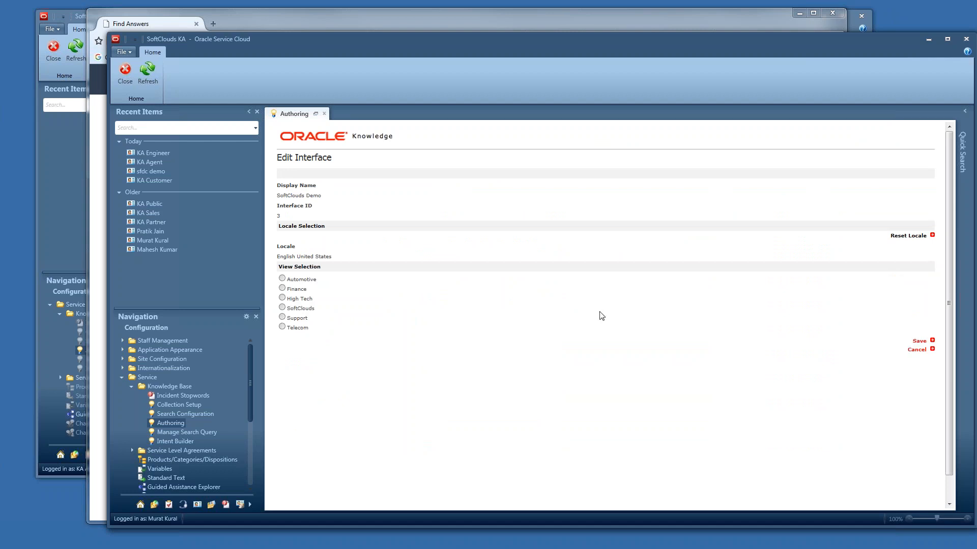
click(282, 287)
click(920, 342)
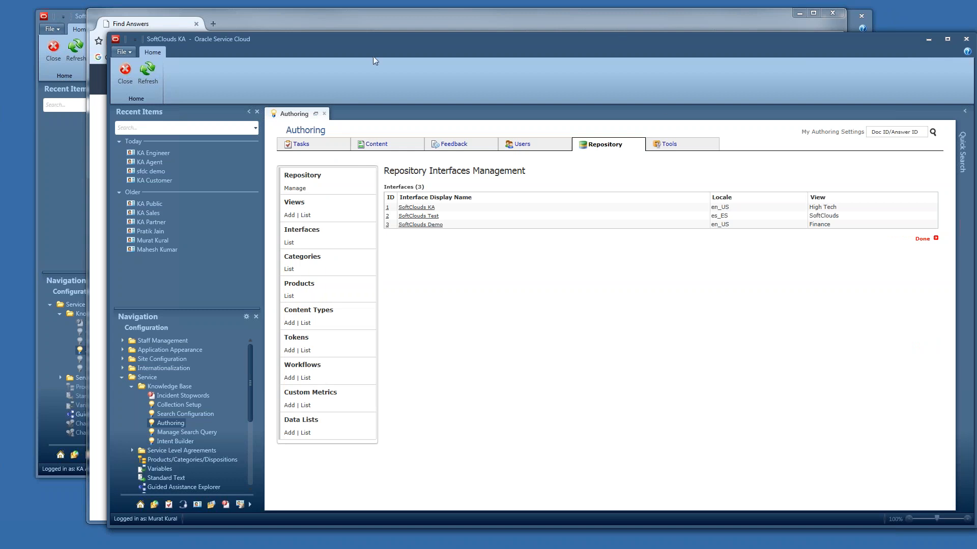
- Reload the customer support site's FAQ page to review the available articles
click(388, 20)
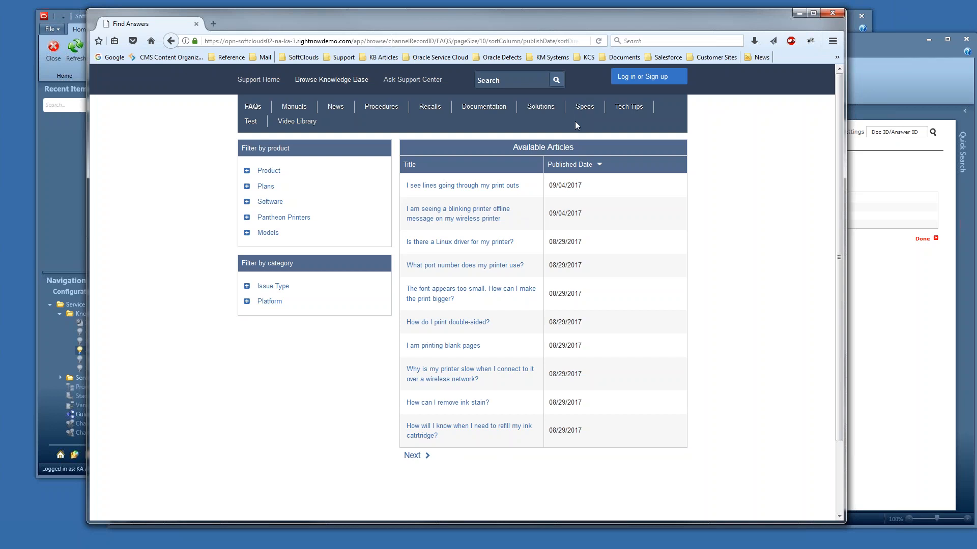
click(599, 41)
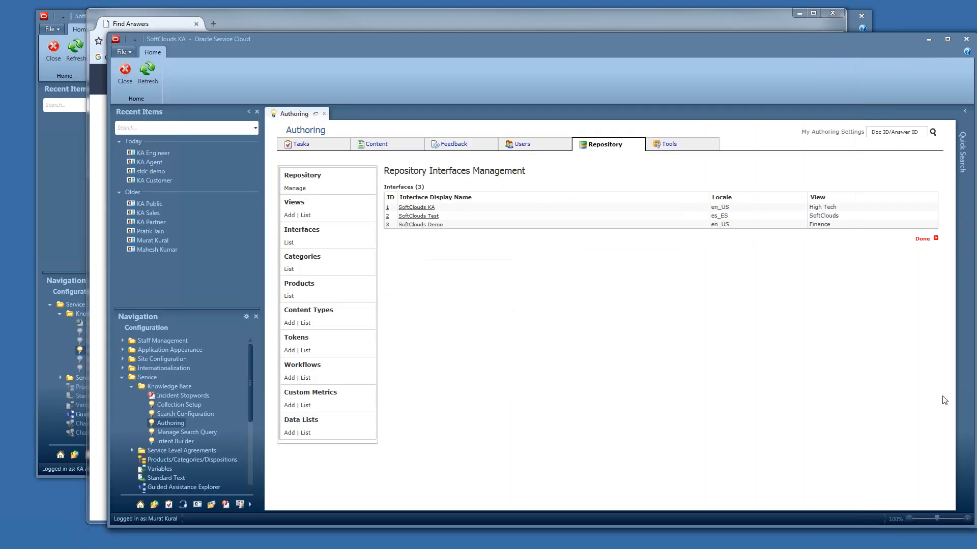
click(945, 403)
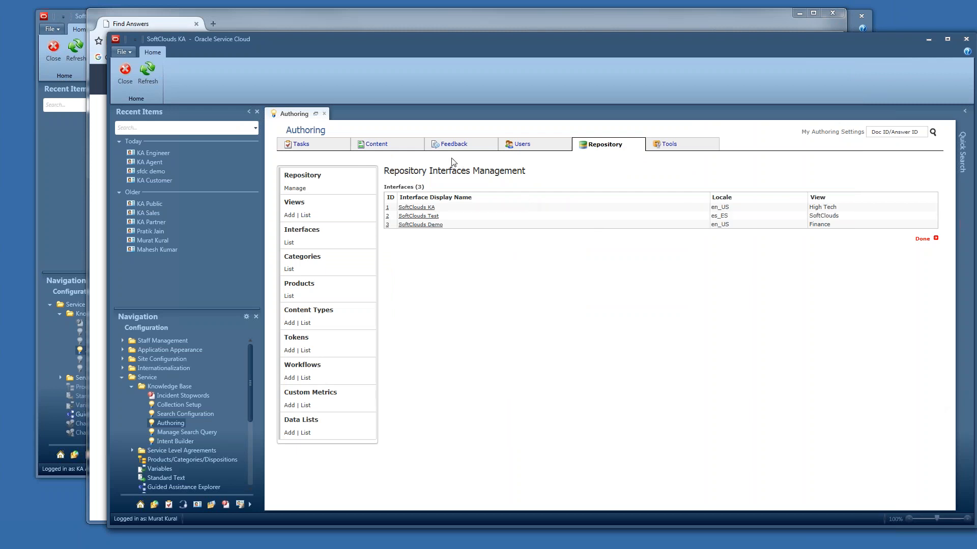
- Open the Test FAQ for editing, change its repository views to Finance and Support instead of SoftClouds, and save the document
click(387, 147)
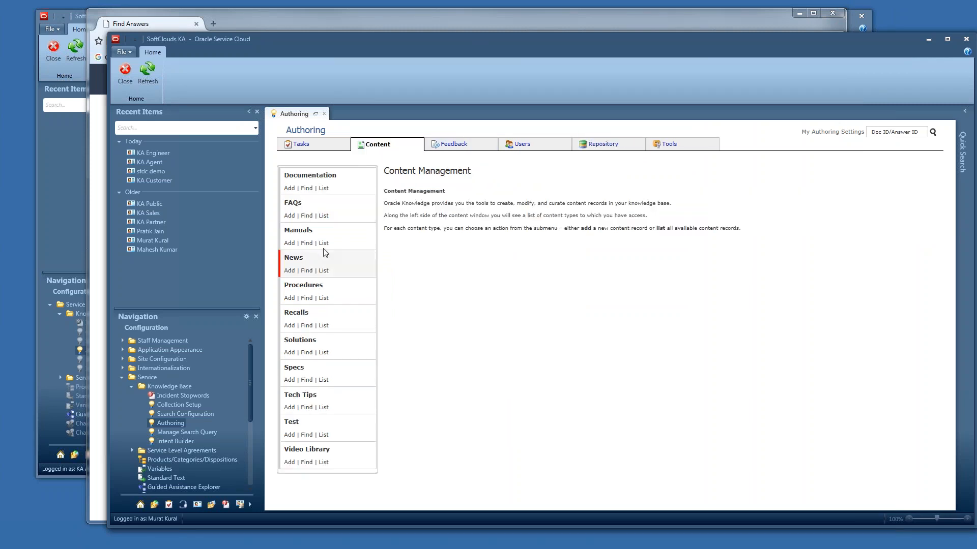
click(324, 215)
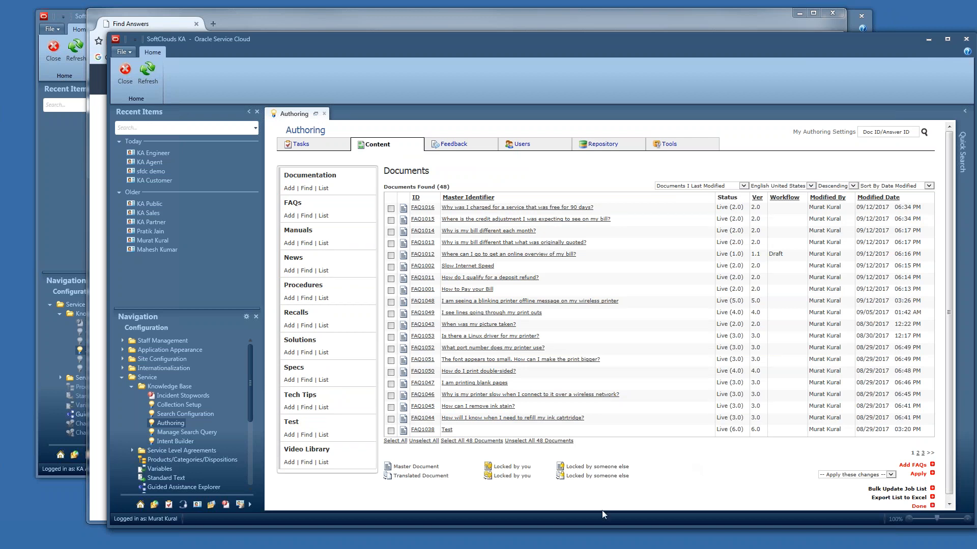
click(446, 431)
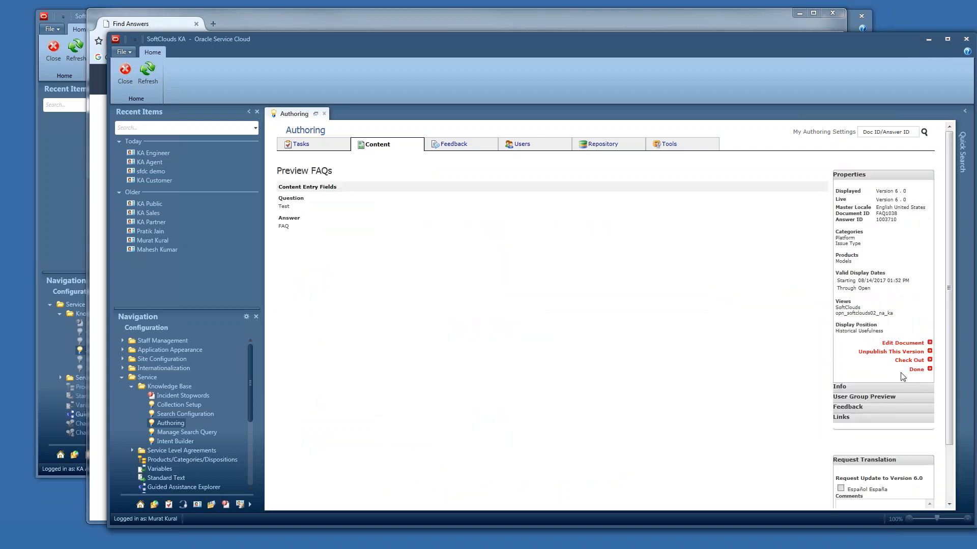
click(900, 344)
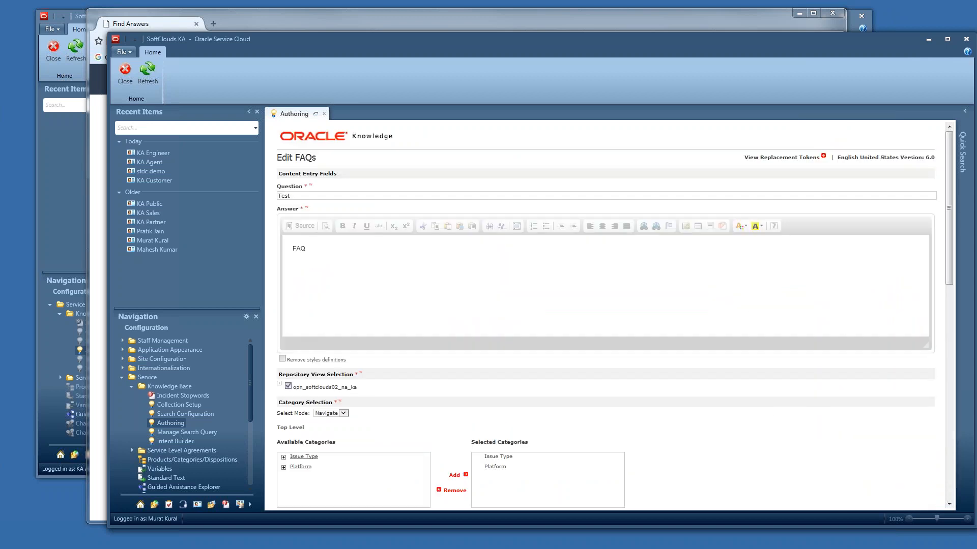
click(279, 383)
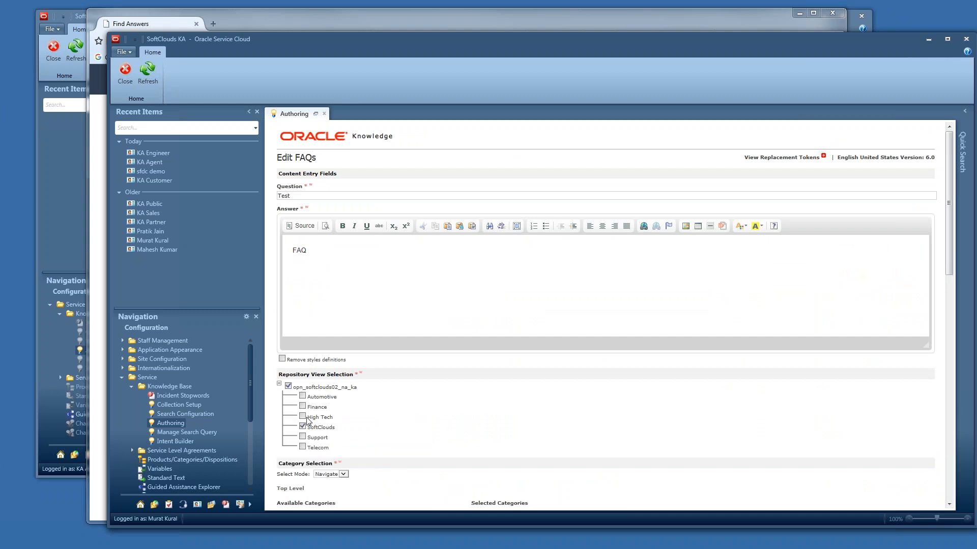
click(302, 427)
click(303, 437)
scroll(712, 421, down, 10)
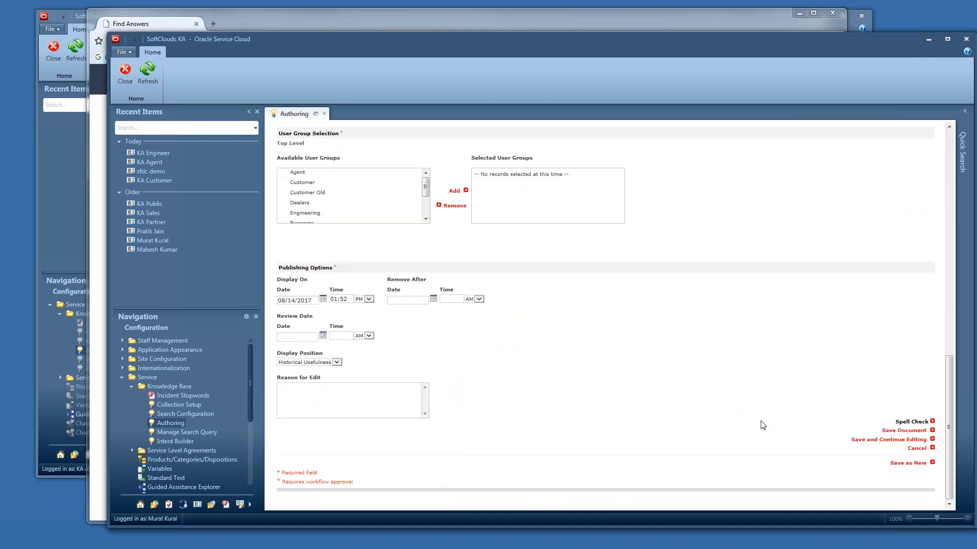
click(904, 430)
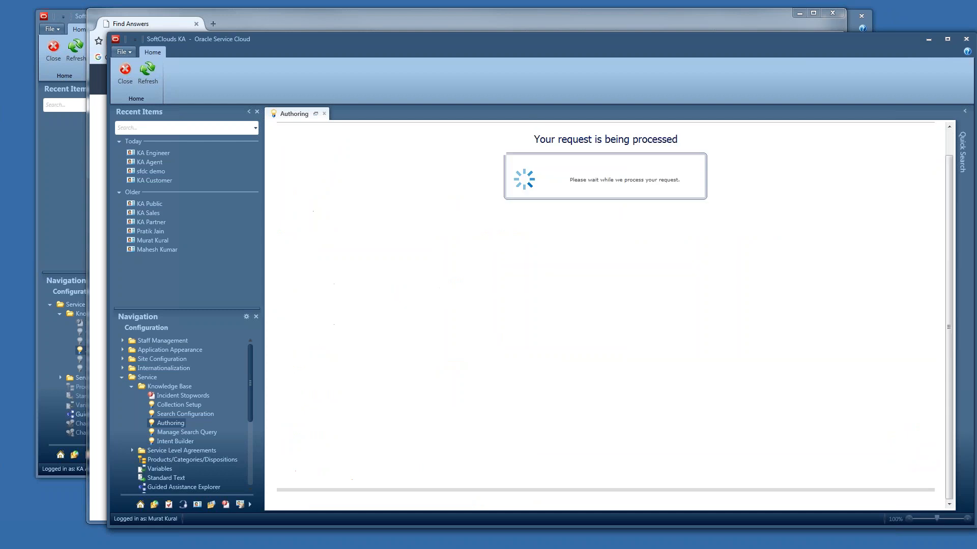
- Approve the Test FAQ's pending workflow step and close its preview
scroll(905, 434, down, 2)
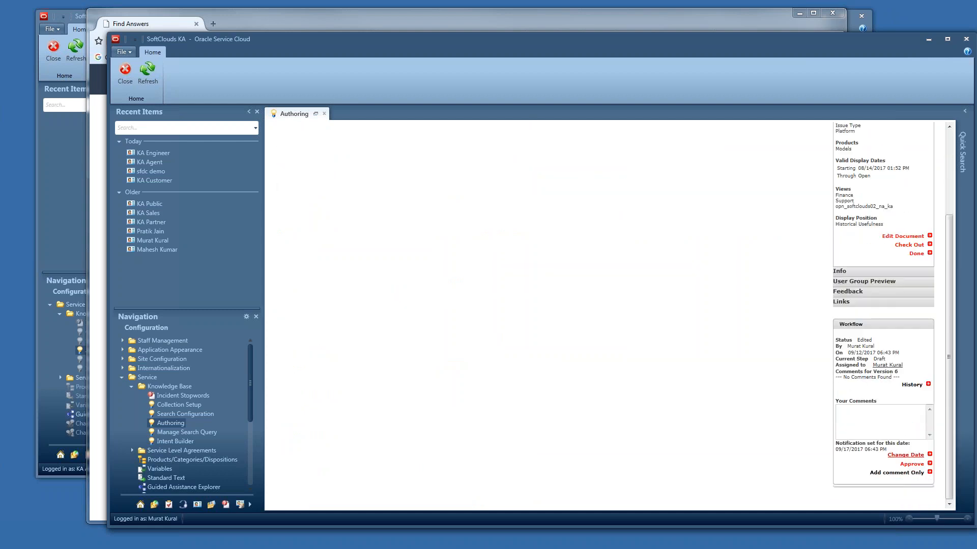
click(913, 465)
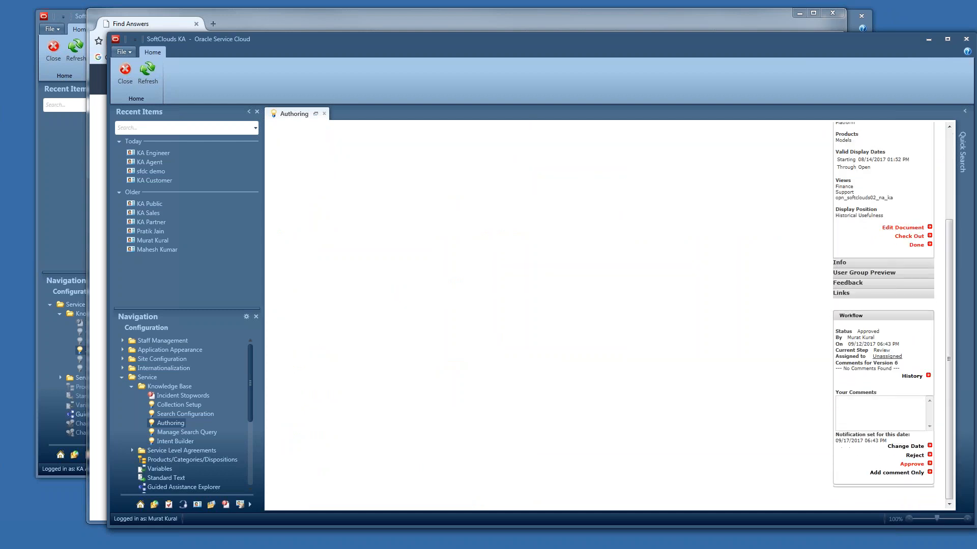
click(913, 464)
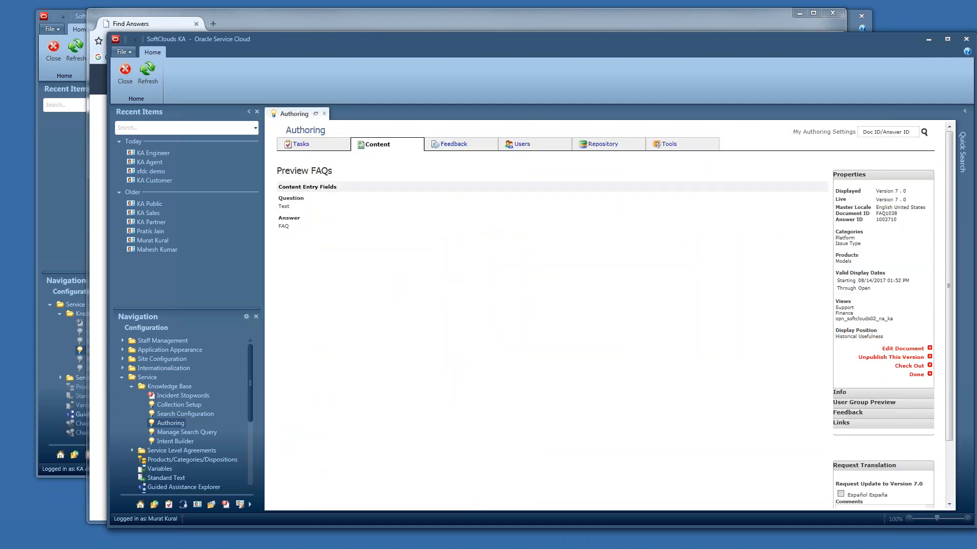
click(916, 375)
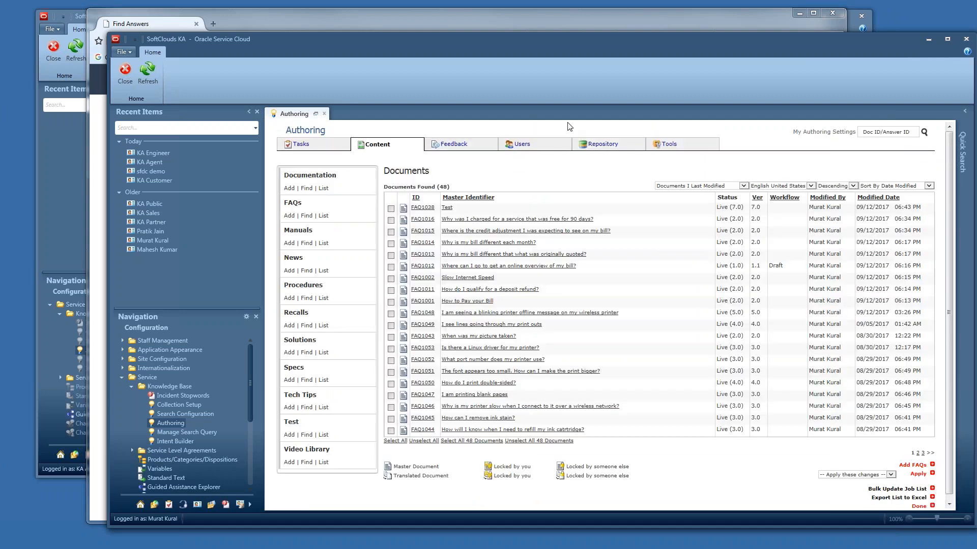
- Refresh the customer support site's FAQ page to check which articles are listed
click(540, 21)
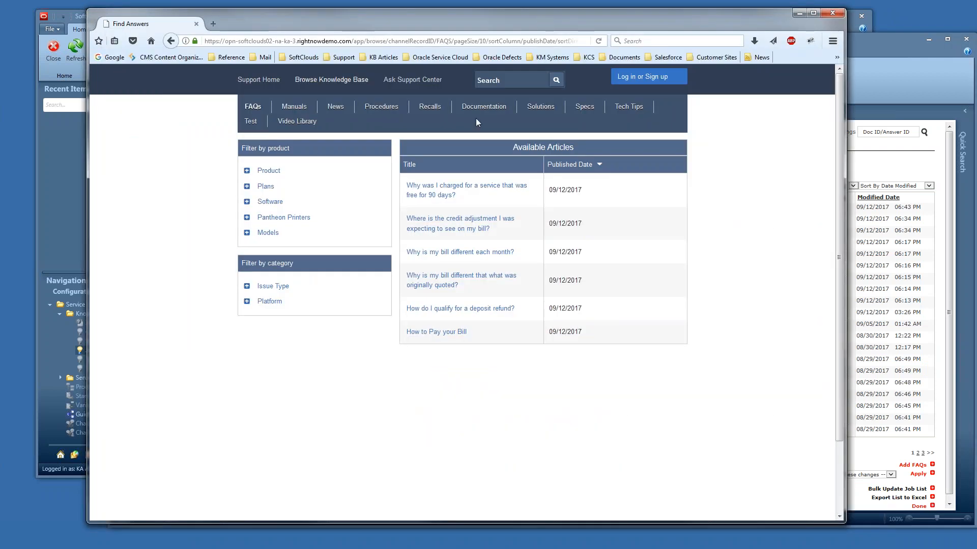
click(600, 41)
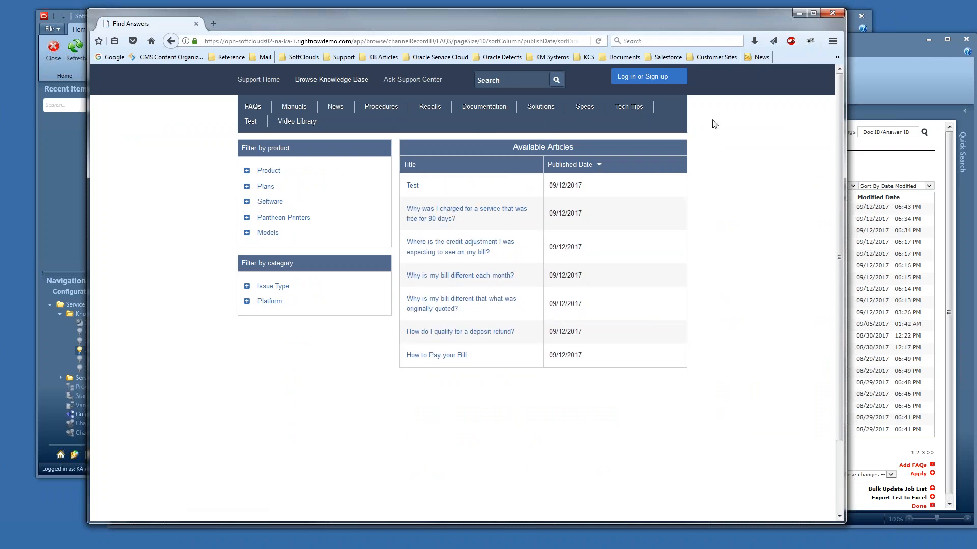
click(887, 53)
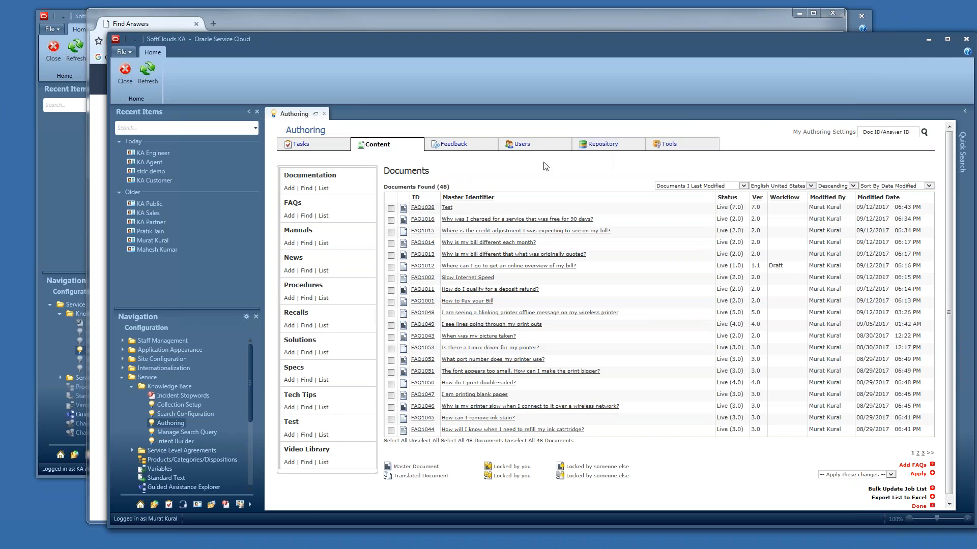
click(457, 24)
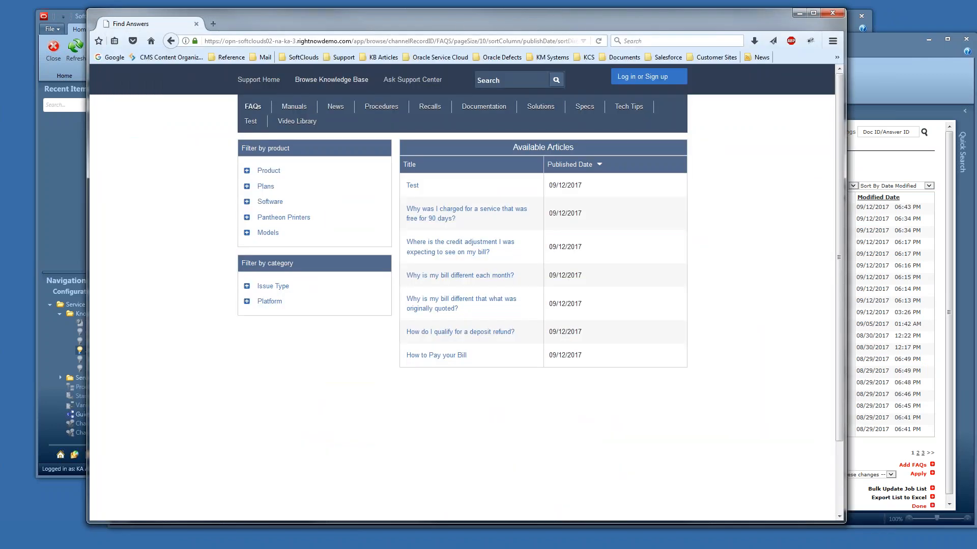
- Refresh the KA Author session's document list, resending the page data
click(53, 141)
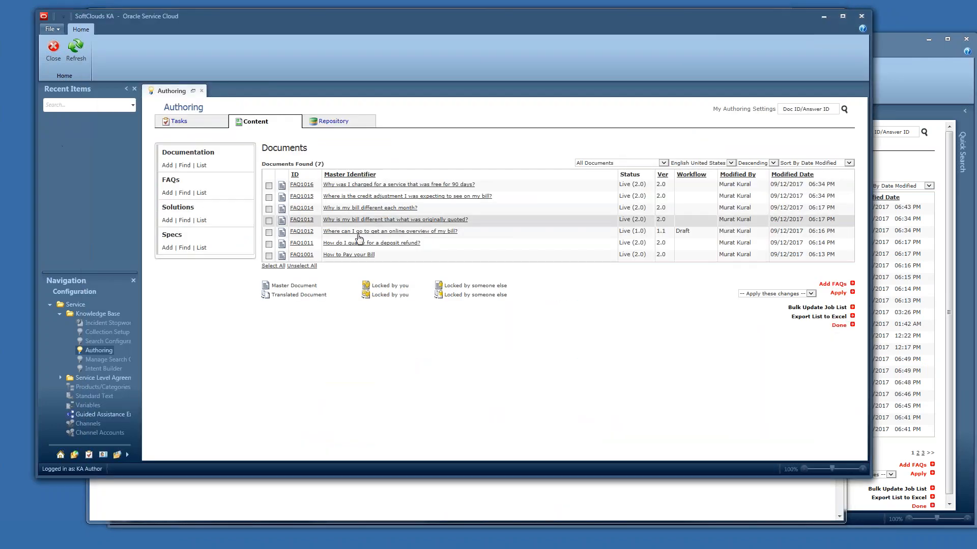
click(76, 50)
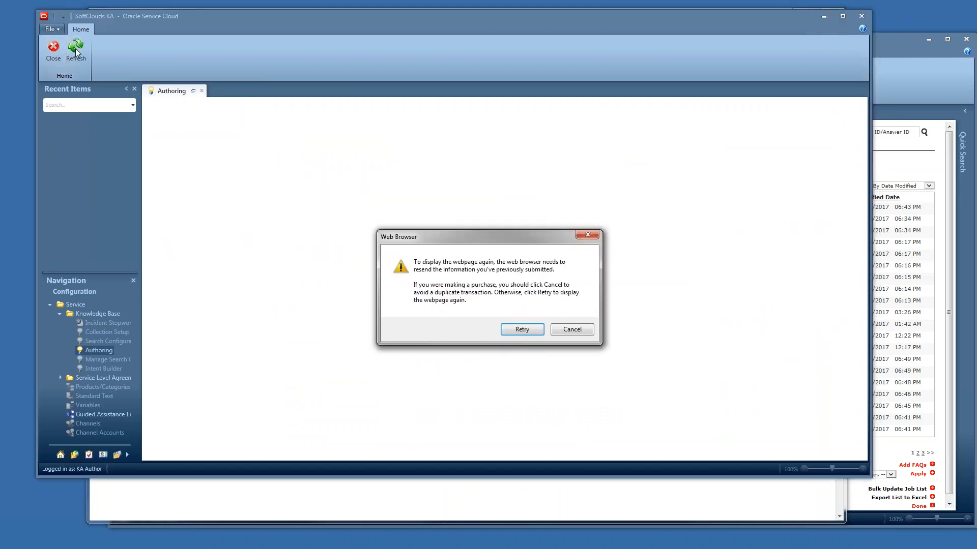
click(522, 330)
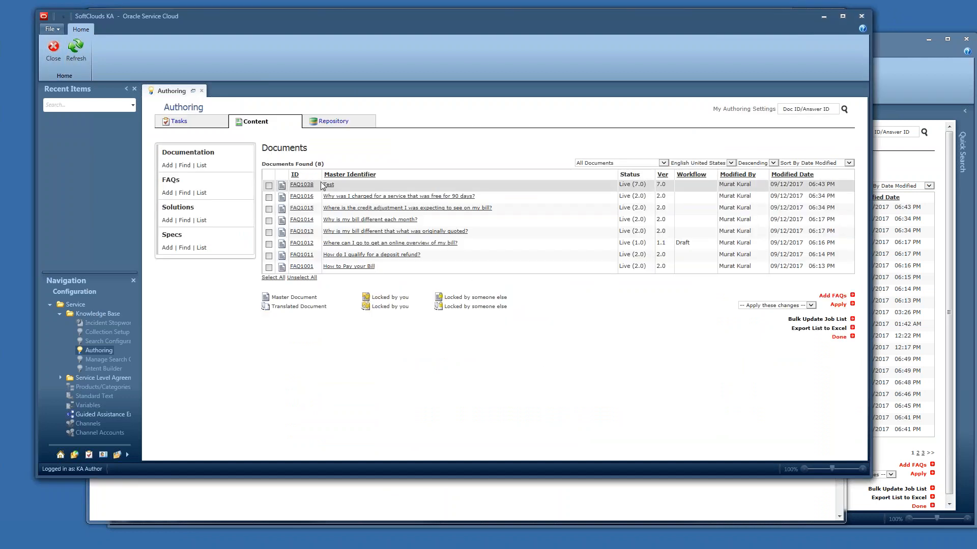
- Reset the SoftClouds Demo interface's view to Support and save it
click(912, 68)
click(602, 145)
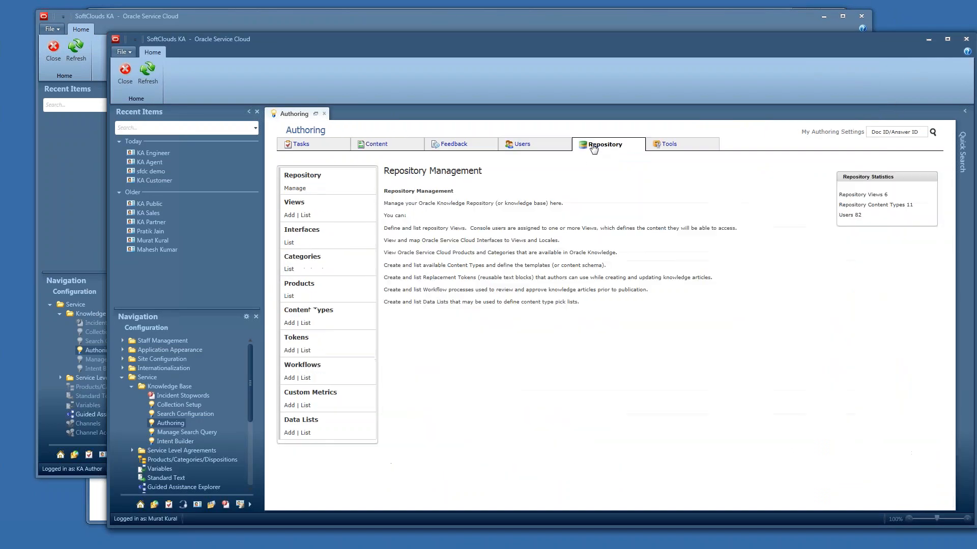
click(289, 244)
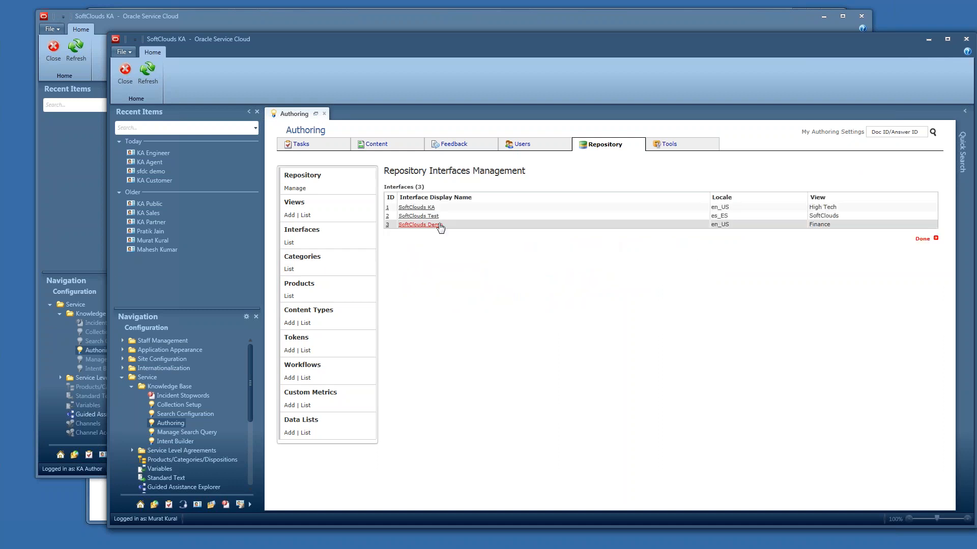
click(441, 226)
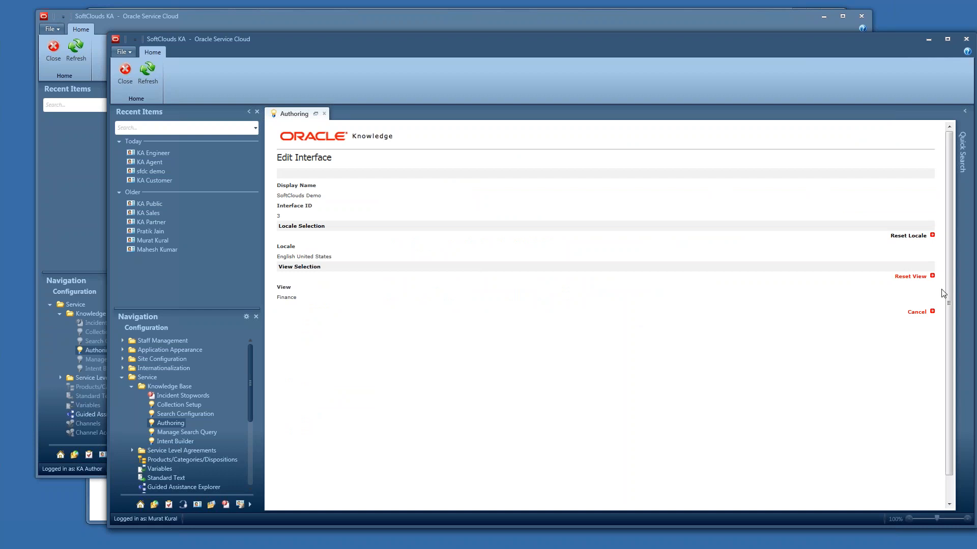
click(916, 277)
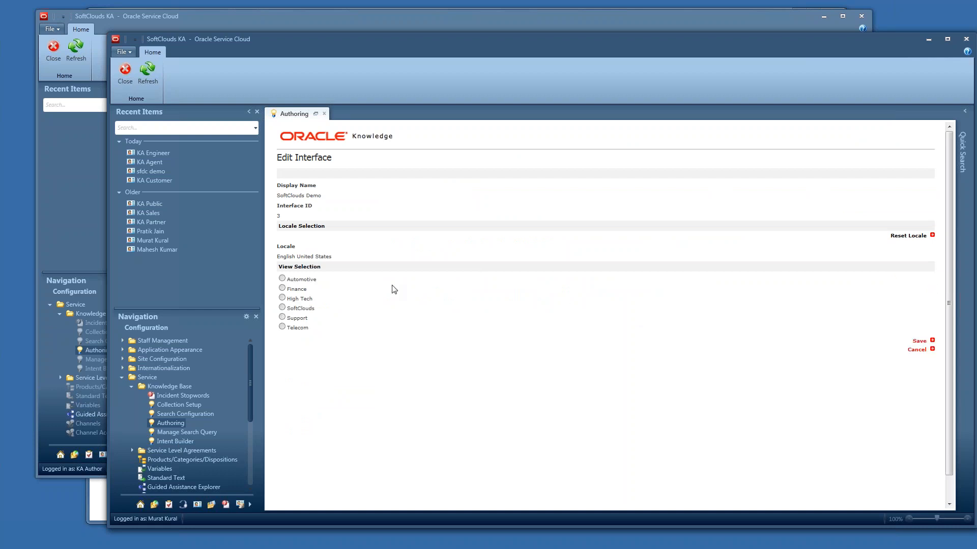
click(283, 317)
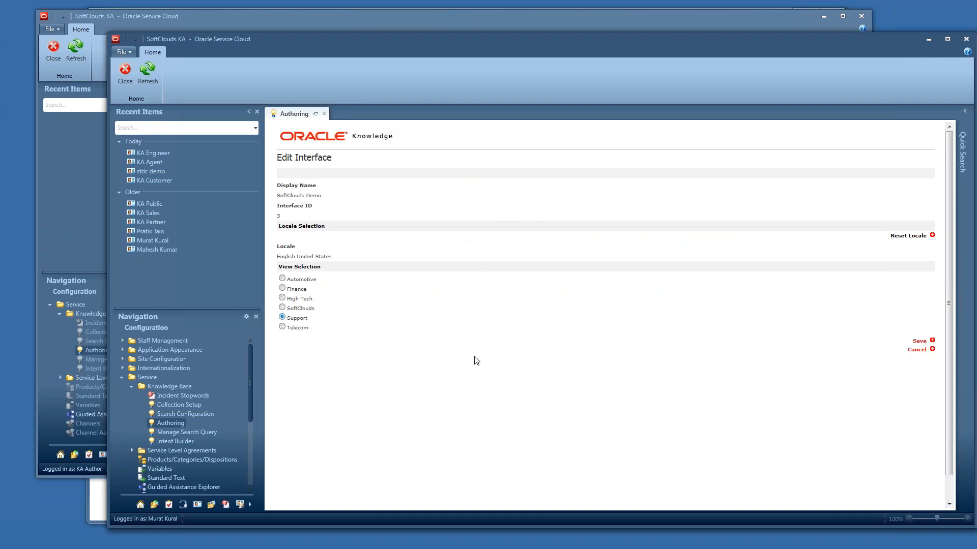
click(919, 342)
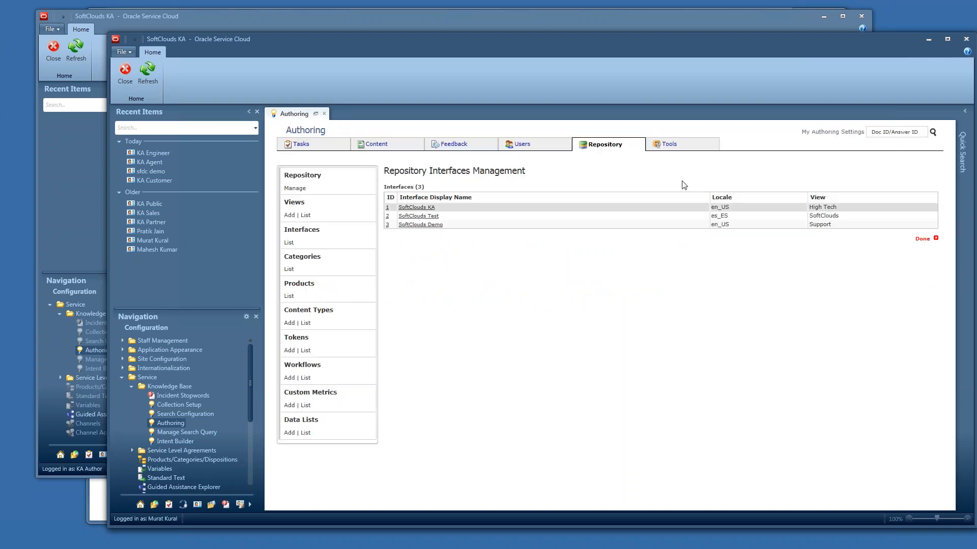
- Edit the KA Author user's views, checking Support and unchecking Finance, then save the user properties
click(375, 146)
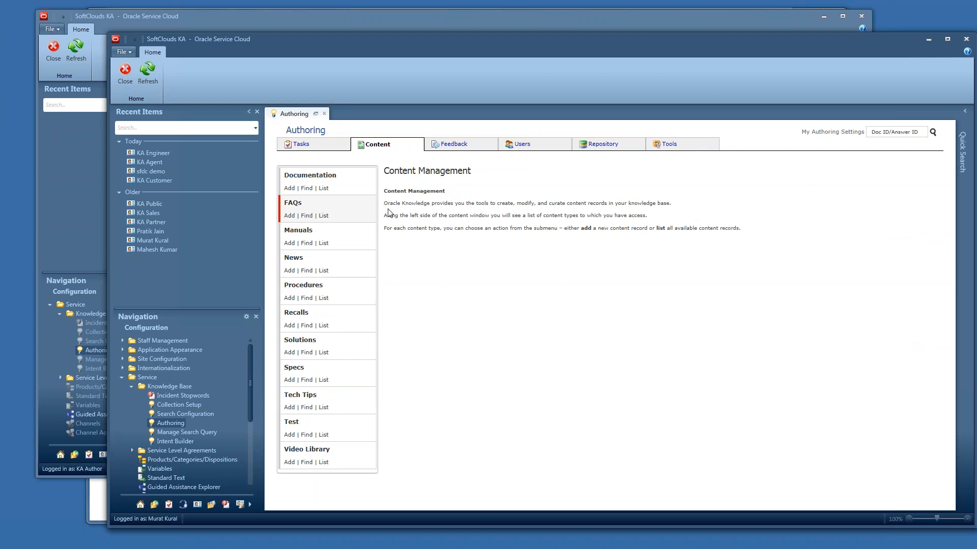
click(524, 145)
click(306, 244)
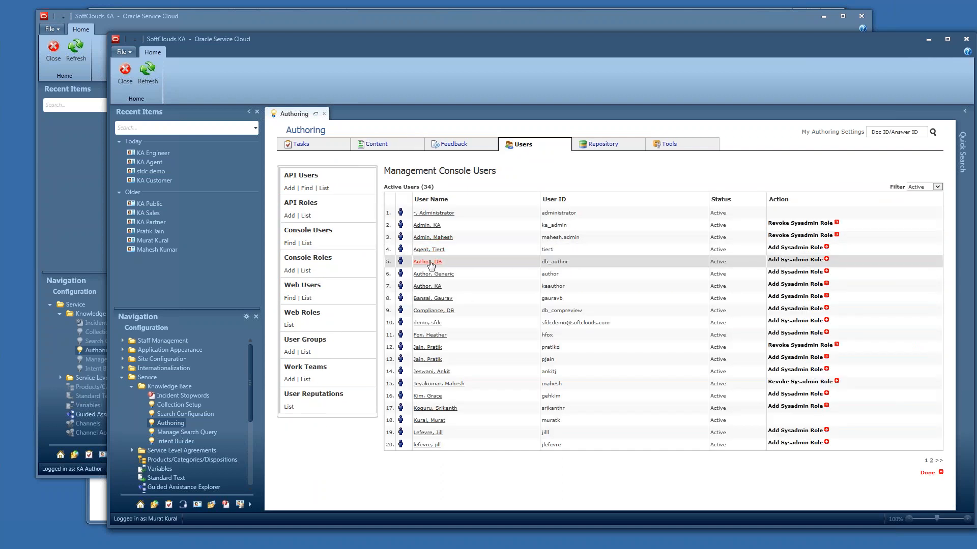
click(428, 288)
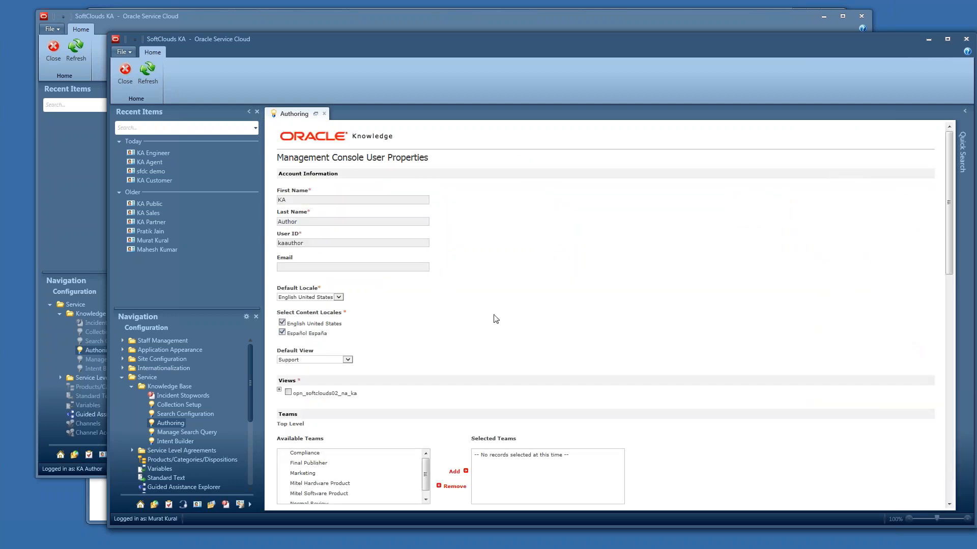
click(279, 389)
click(304, 443)
click(303, 413)
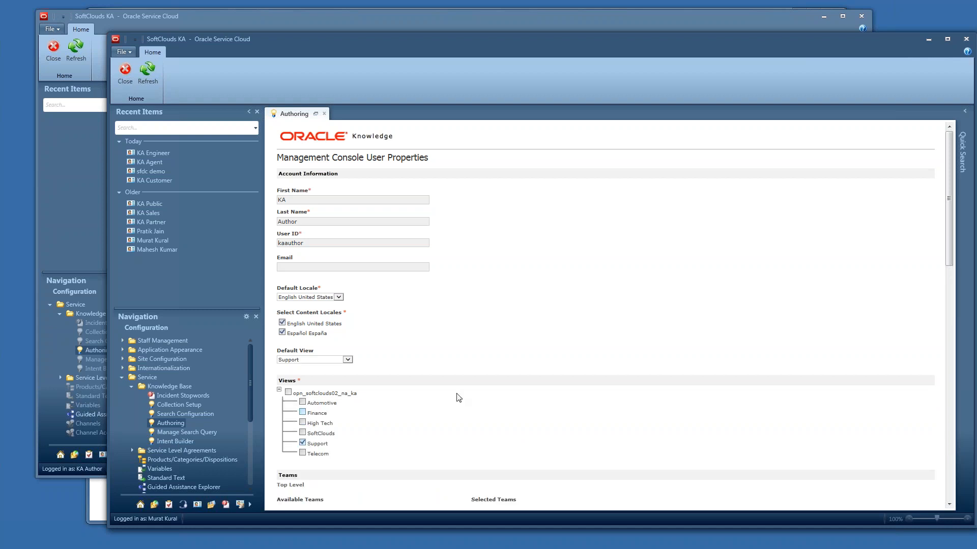
scroll(459, 398, down, 15)
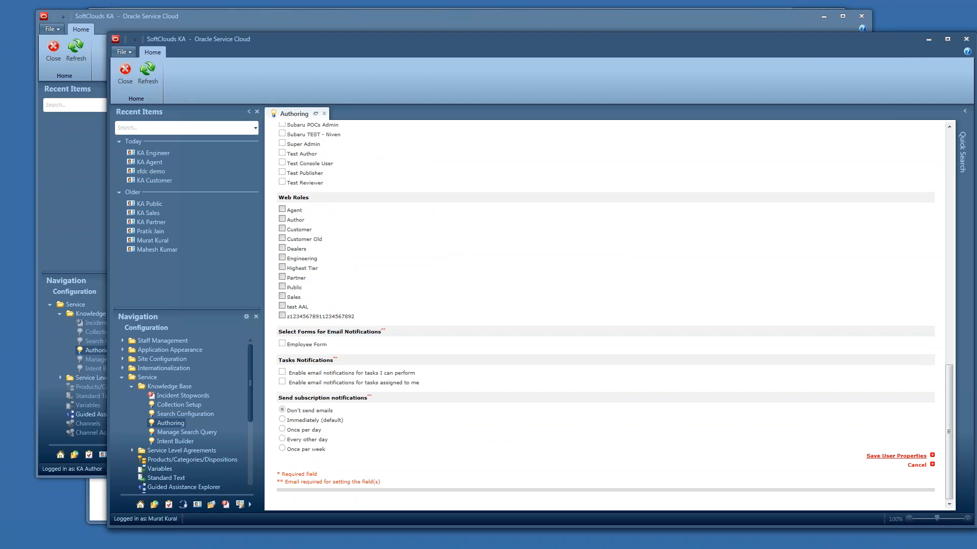
click(876, 456)
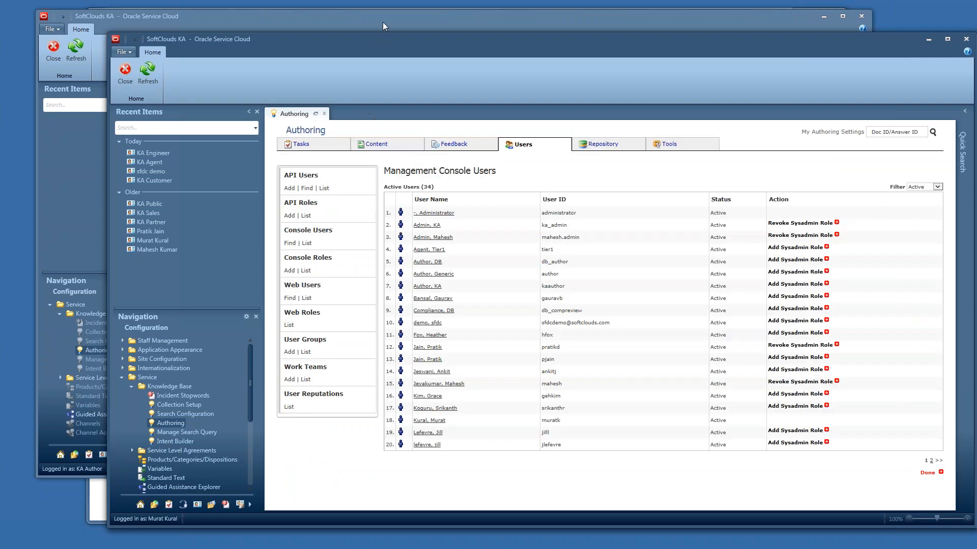
- Reload the KA Author session's document list, retrying the resend of page data
click(382, 23)
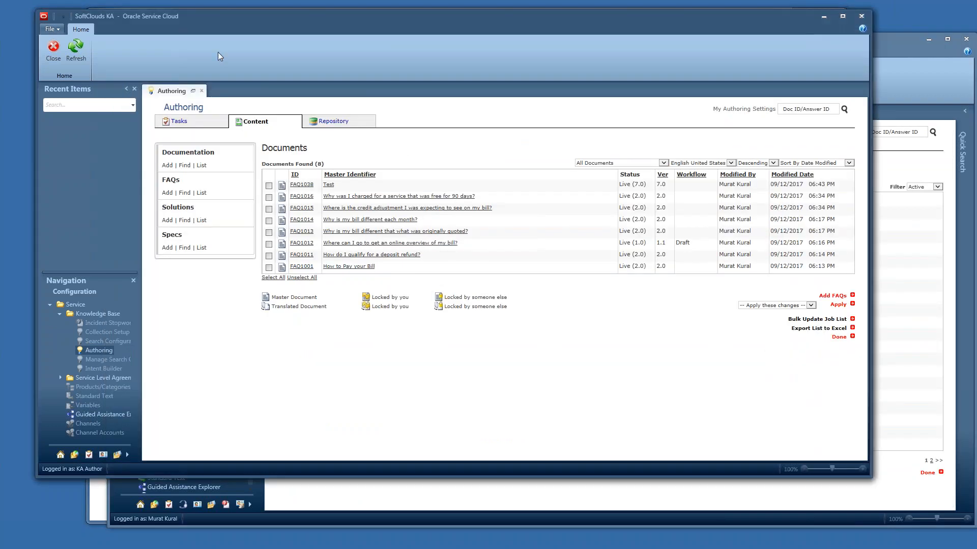
click(77, 48)
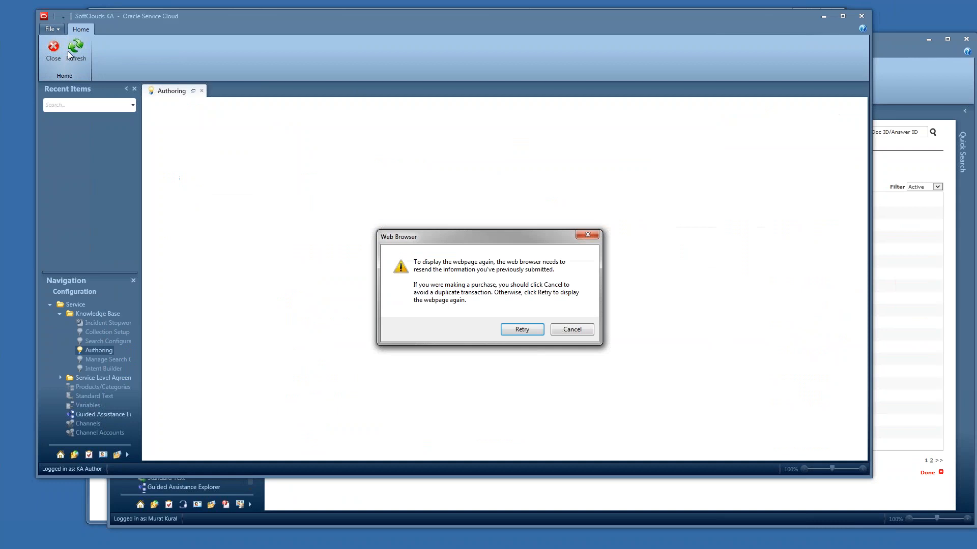
click(529, 330)
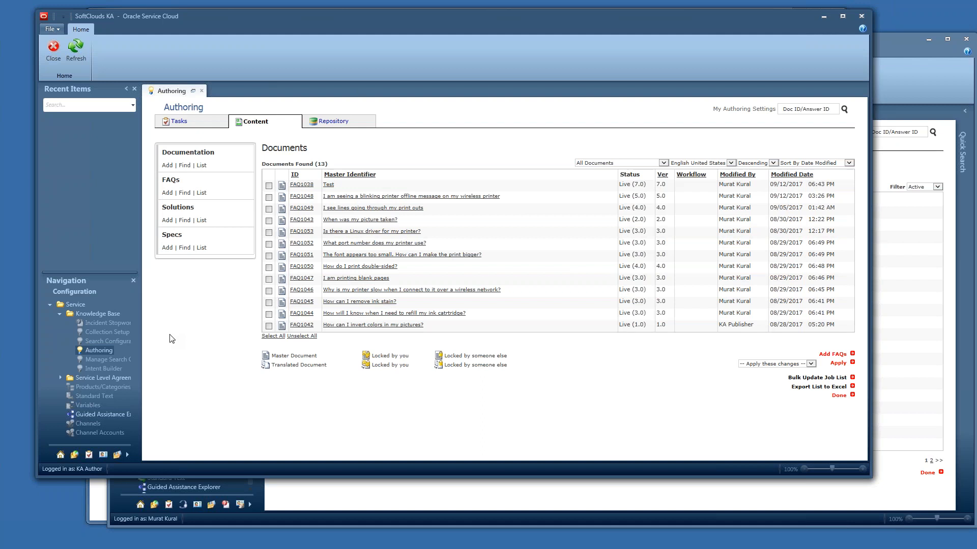
- Reload the customer support site's FAQ page to review the available articles
click(173, 548)
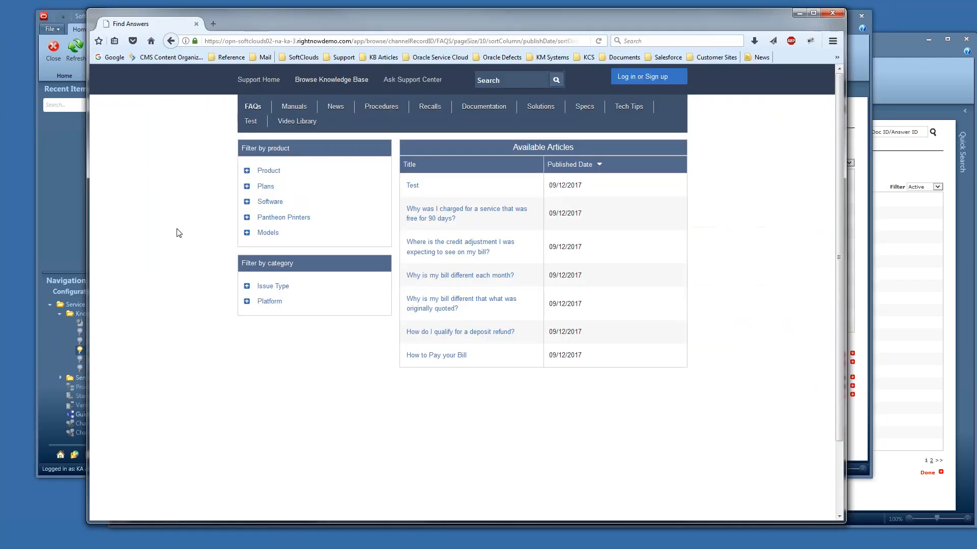
click(602, 41)
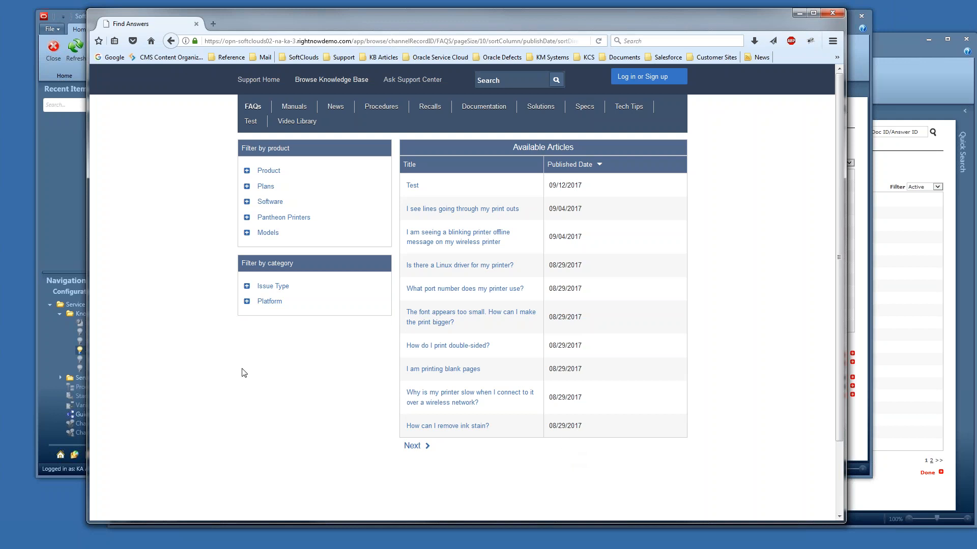
click(48, 172)
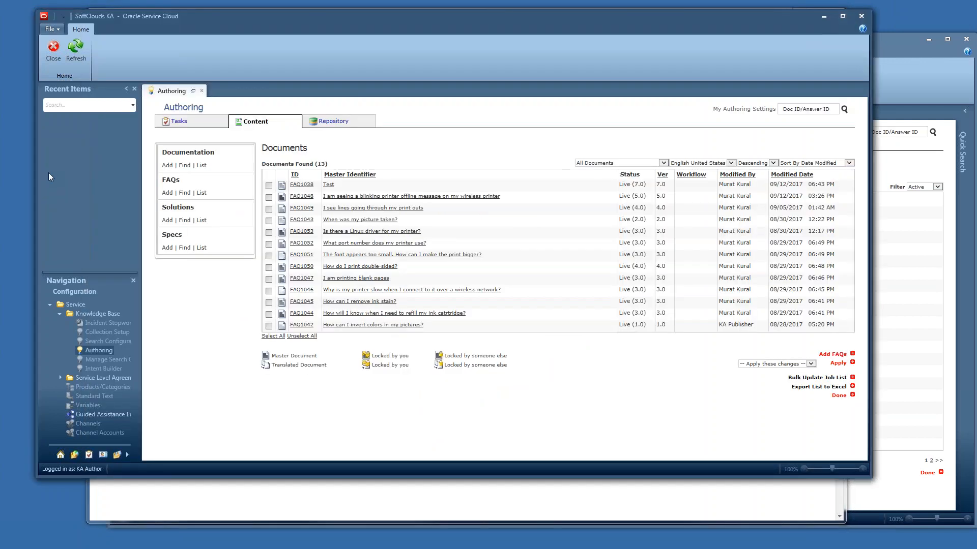